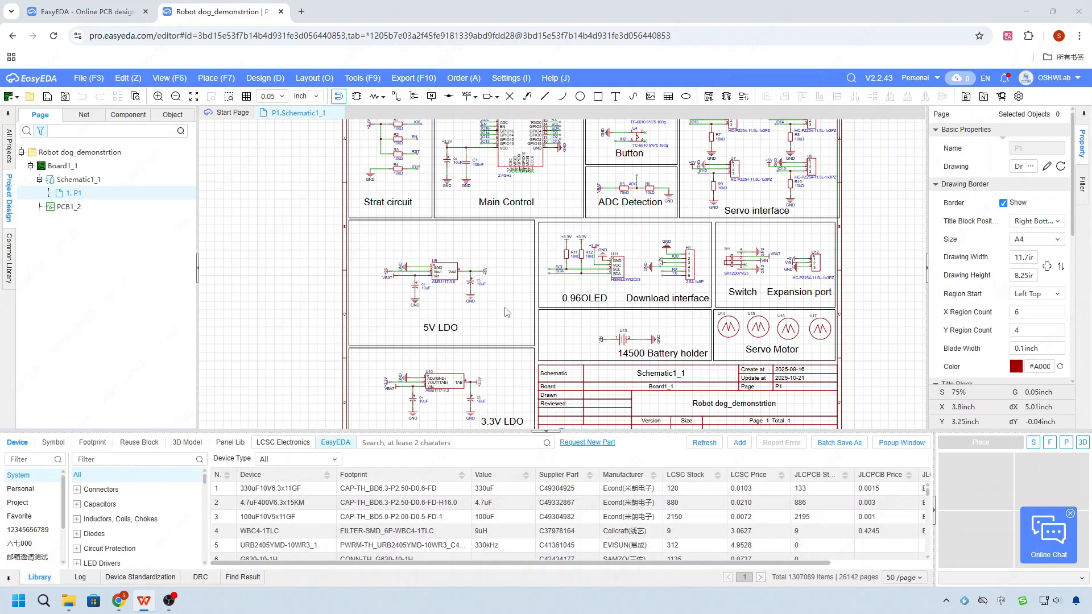
# - Open the datasheet of the AMS1117-5.0 regulator in the 5V LDO circuit and examine its voltage and current parameters
pyautogui.scroll(4, 441, 267)
pyautogui.click(460, 289)
pyautogui.rightClick(457, 288)
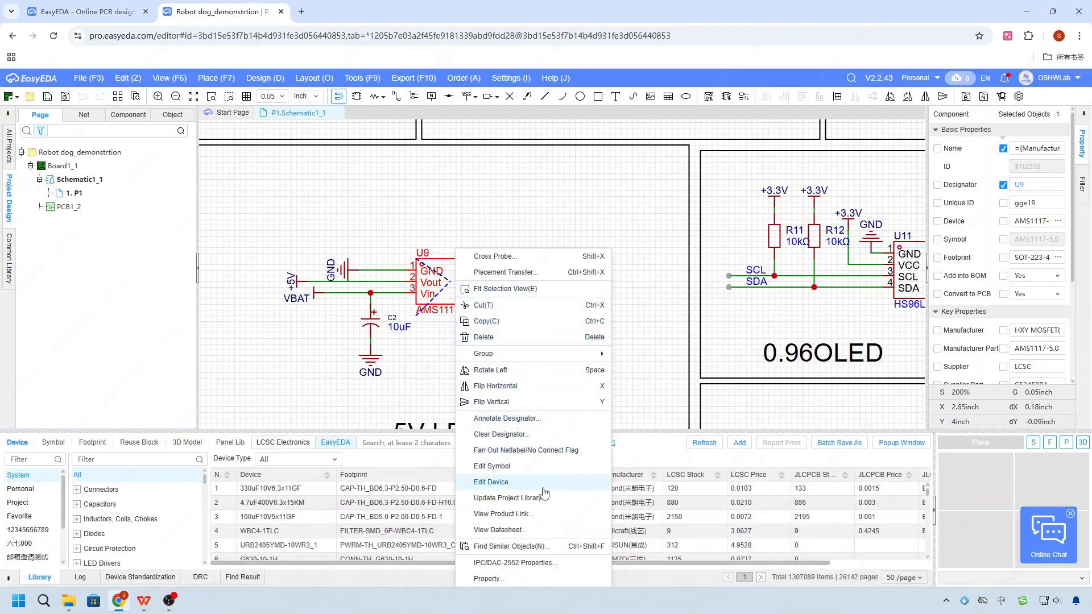
pyautogui.click(530, 531)
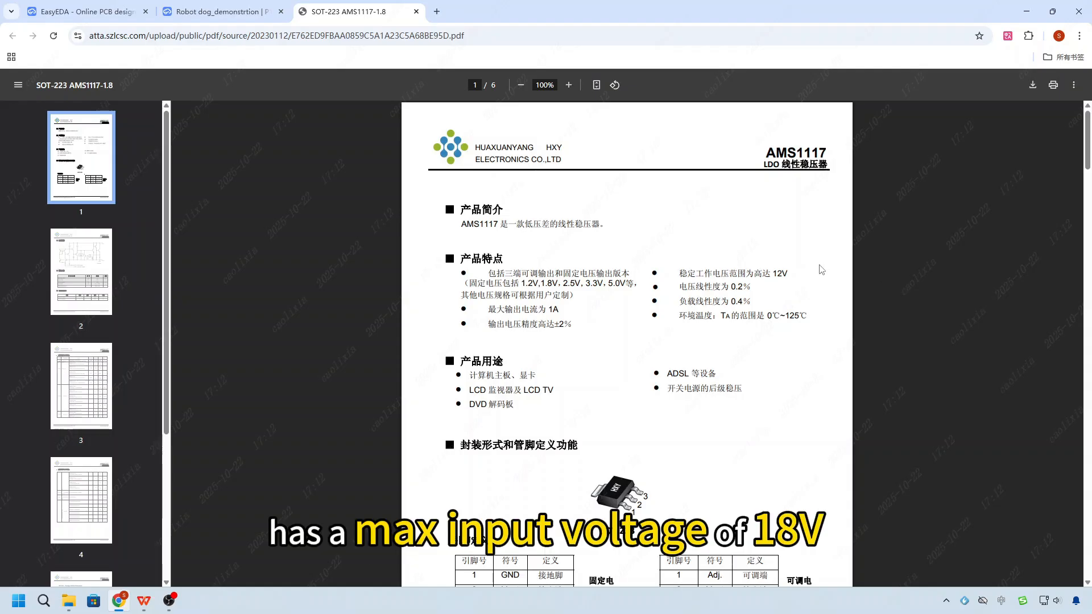
pyautogui.scroll(-11, 824, 266)
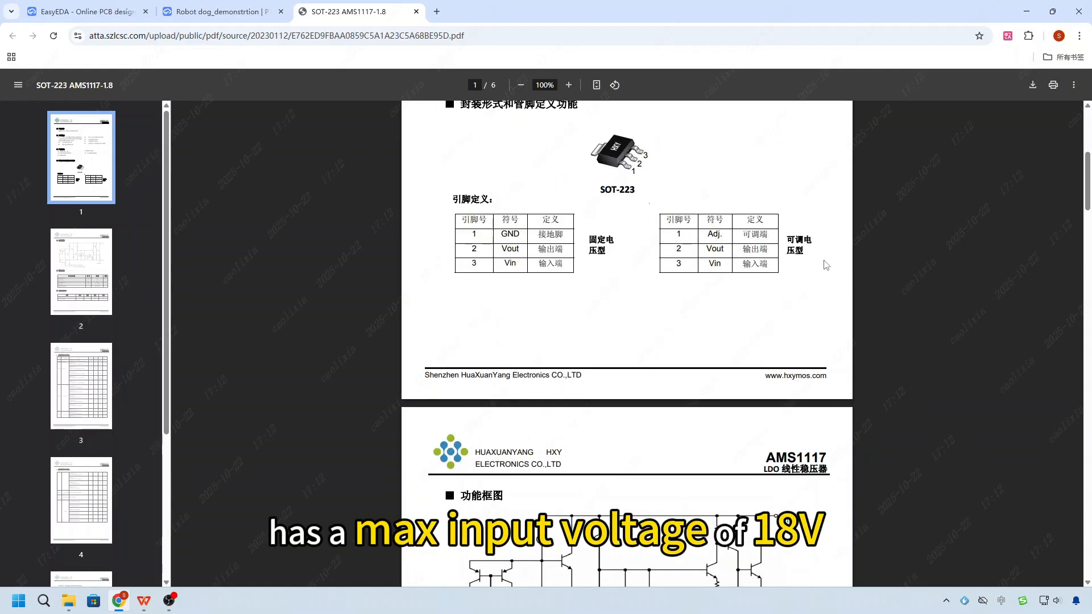
pyautogui.scroll(4, 825, 265)
pyautogui.scroll(-14, 825, 266)
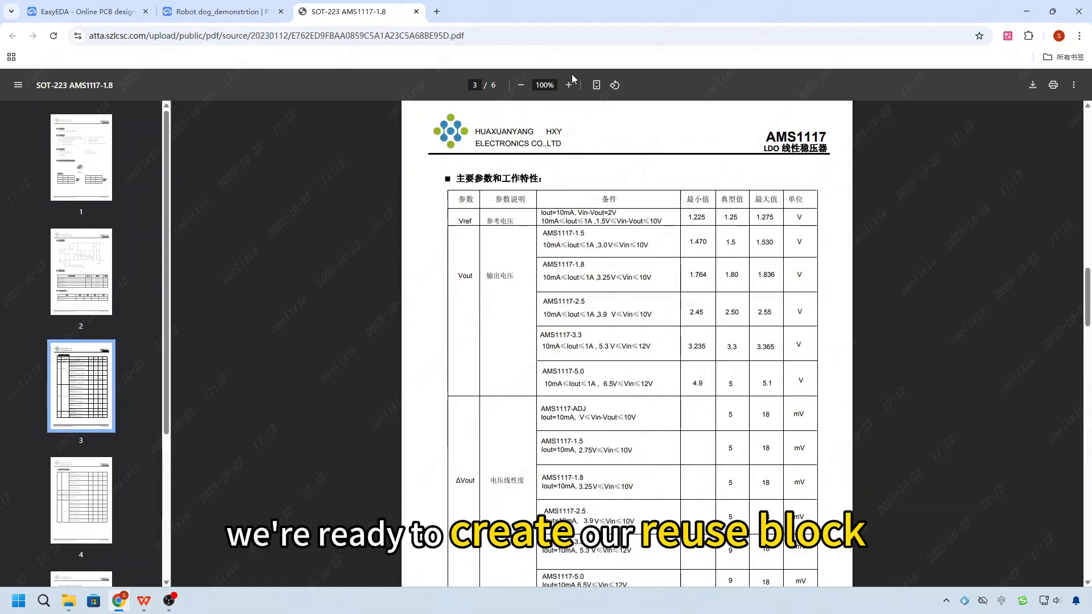
# - Create a personal reuse block named LDO in the robot dog project, described as Out:5V, Input: 5-12V, Current: 1A, and open it
pyautogui.click(222, 12)
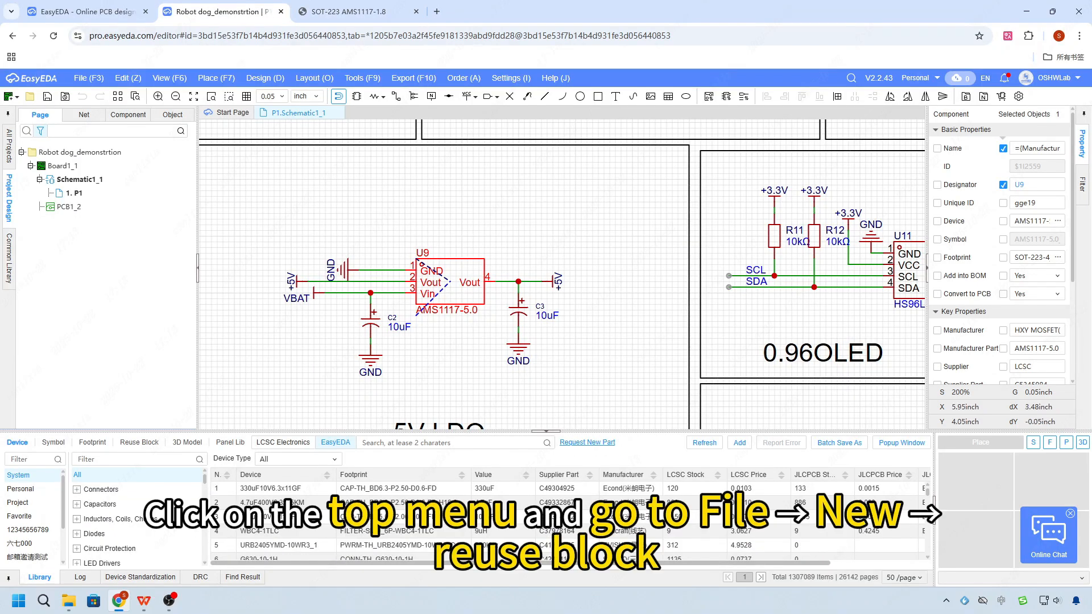
pyautogui.click(88, 79)
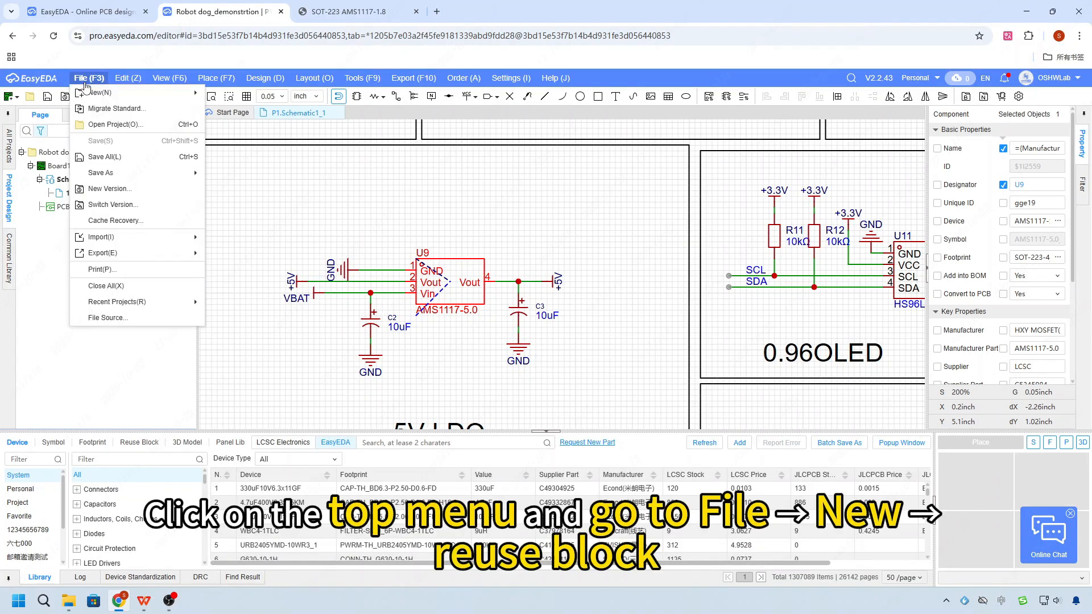
pyautogui.moveTo(90, 96)
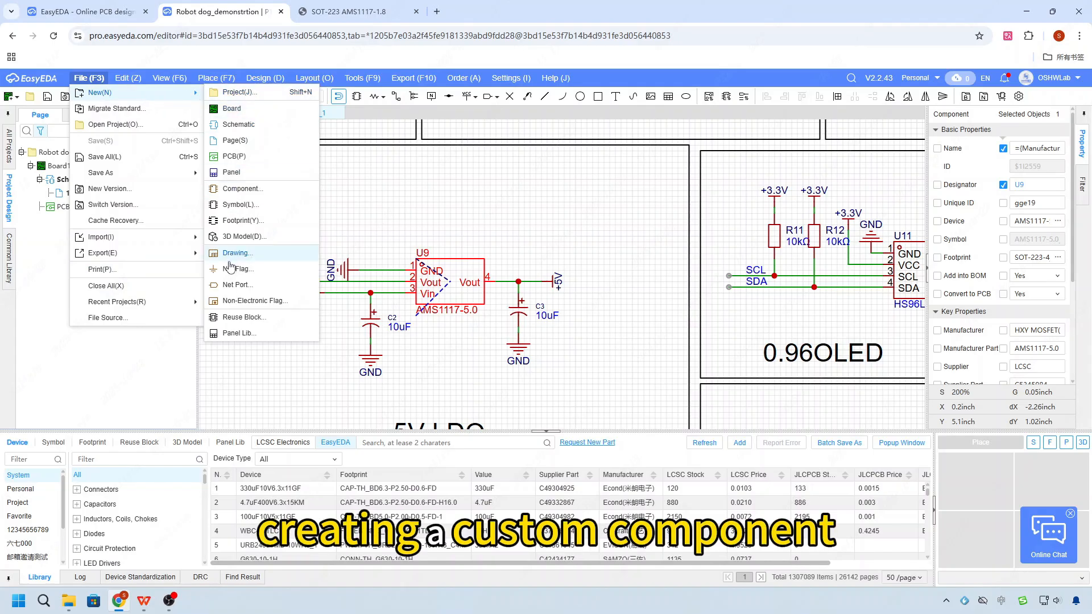
pyautogui.click(242, 317)
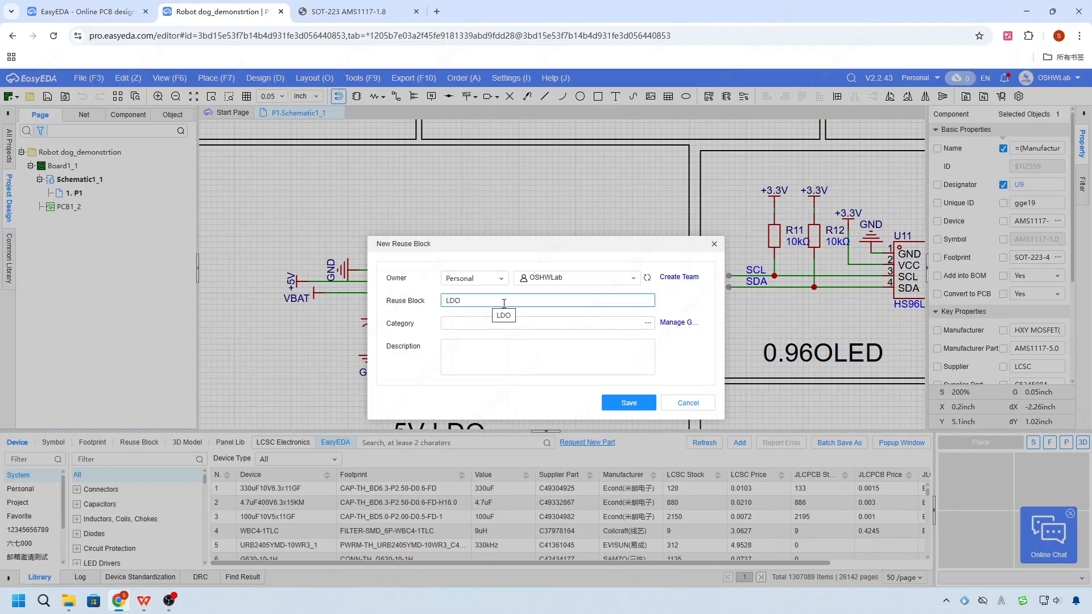
pyautogui.click(477, 354)
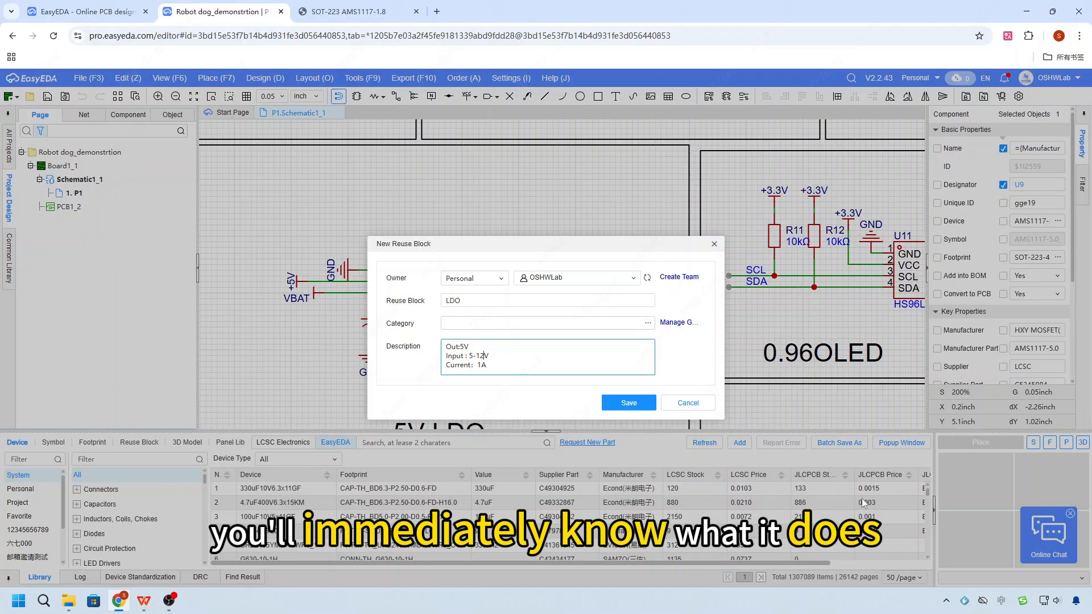
pyautogui.click(632, 404)
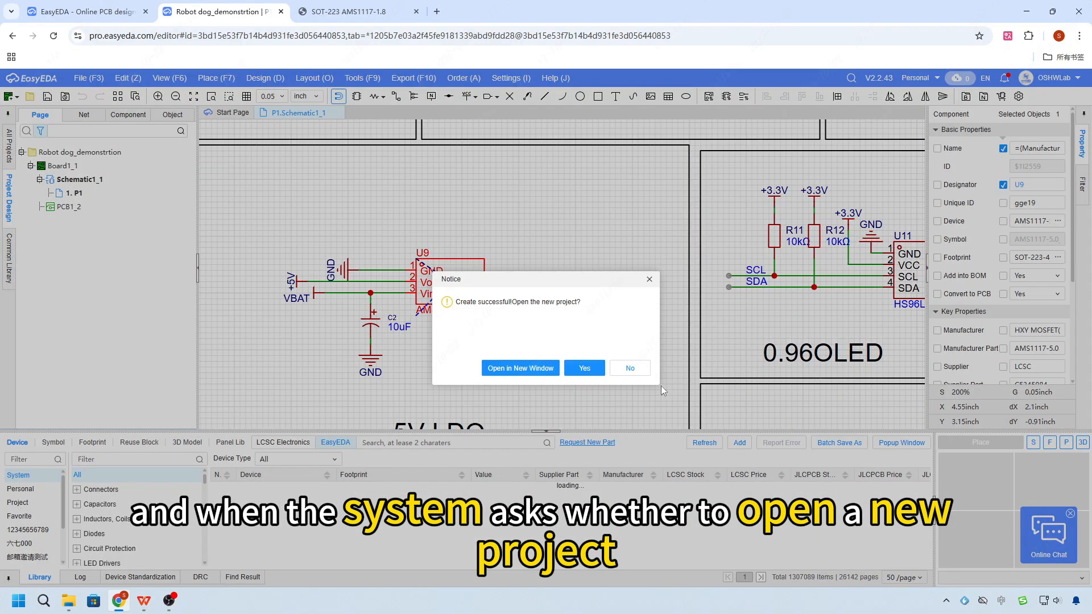
pyautogui.click(585, 368)
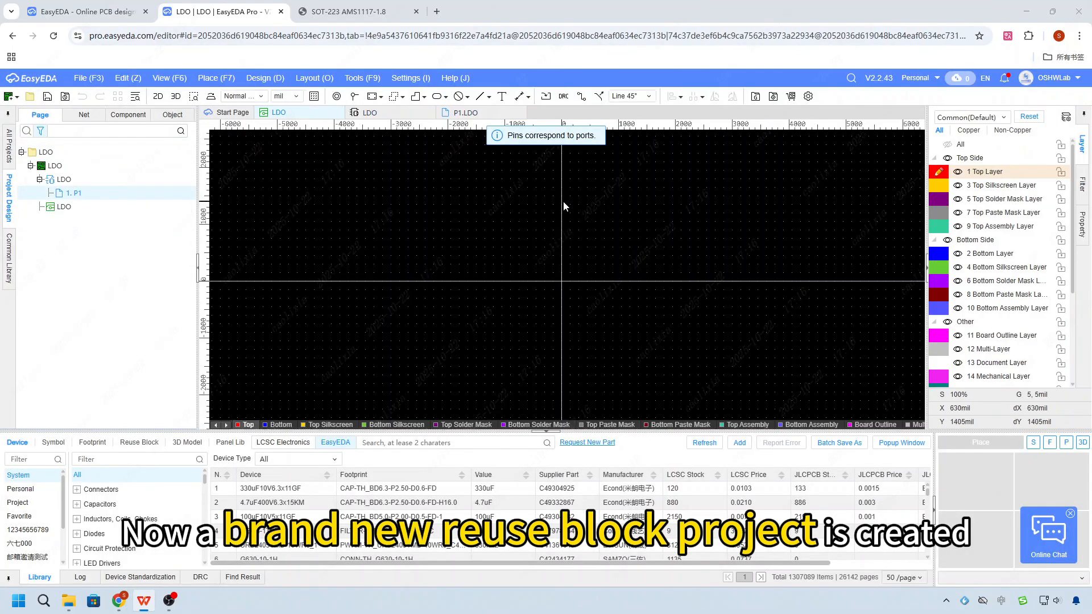
# - Look over the new block's symbol and PCB documents, ending on its P1 schematic page
pyautogui.click(398, 119)
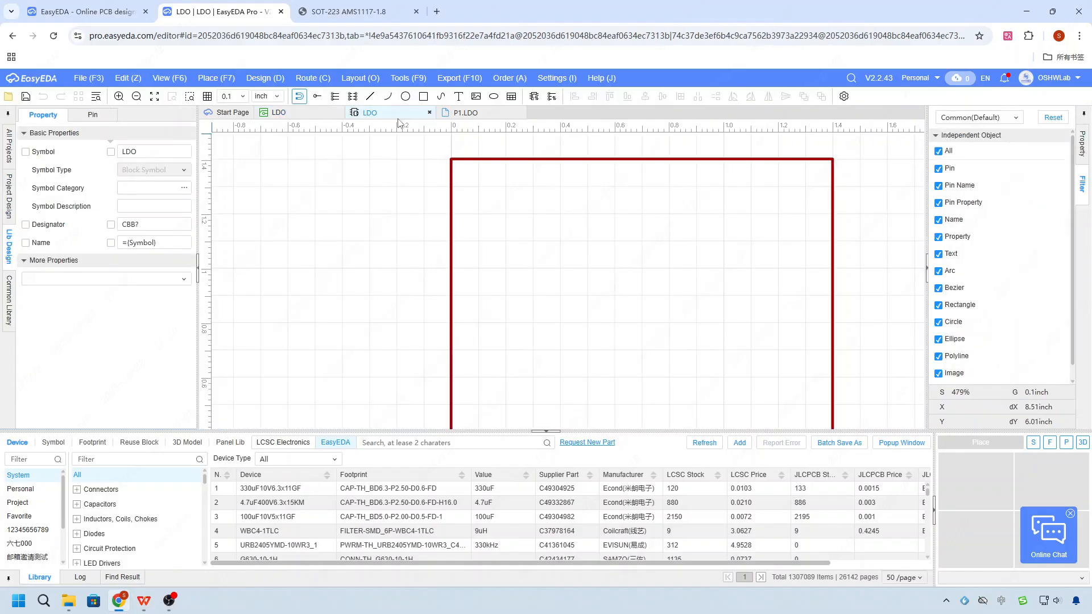
pyautogui.click(286, 110)
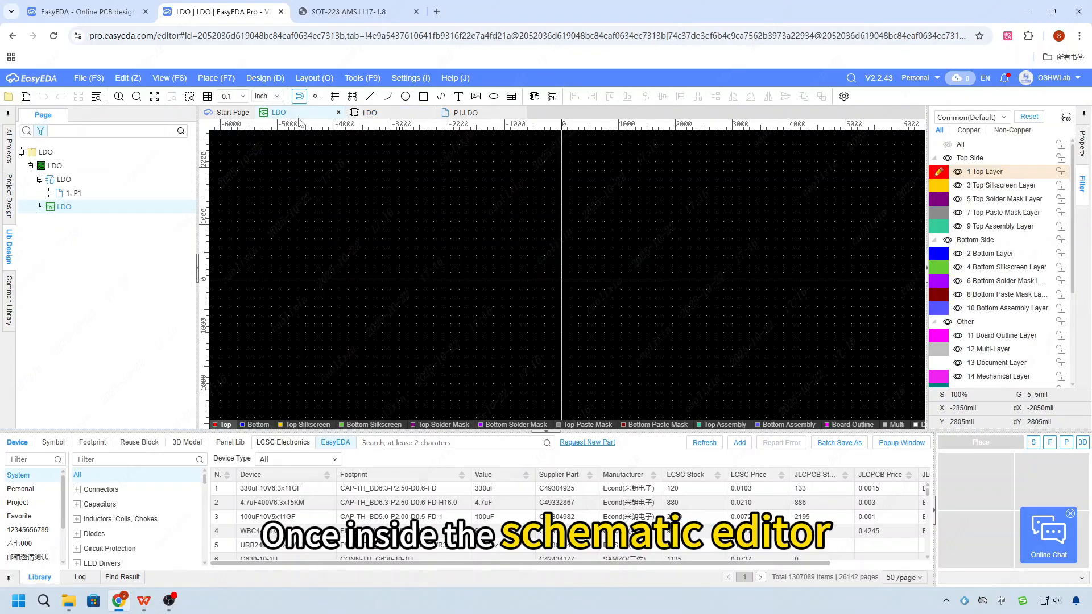
pyautogui.click(459, 113)
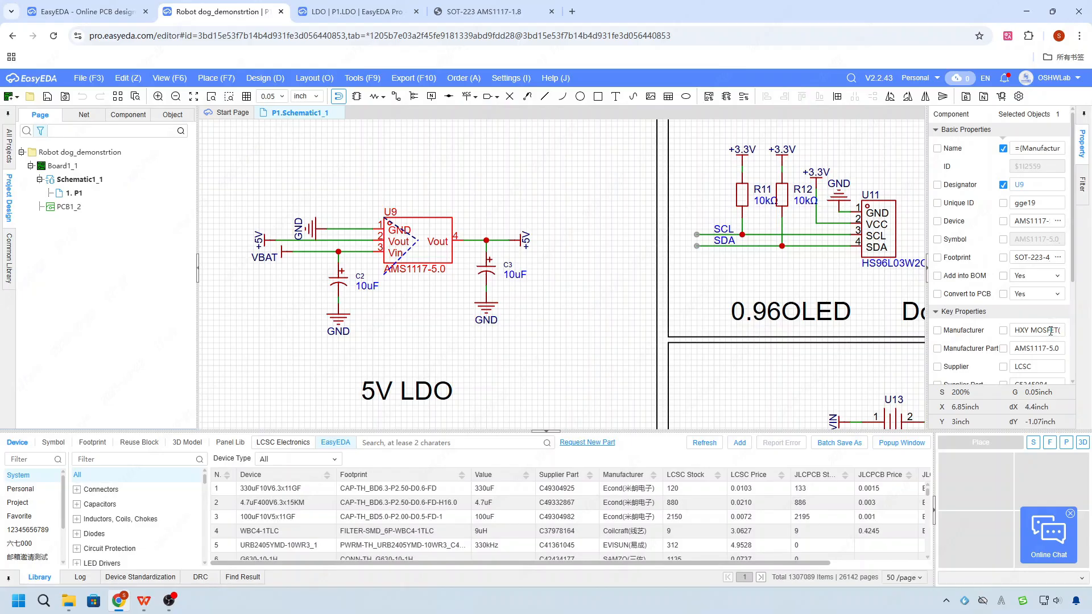
# - Copy regulator U9's supplier part number C5345984 from the robot dog schematic and search for it from the LDO schematic
pyautogui.scroll(-2, 1050, 330)
pyautogui.moveTo(1013, 270); pyautogui.dragTo(1018, 301)
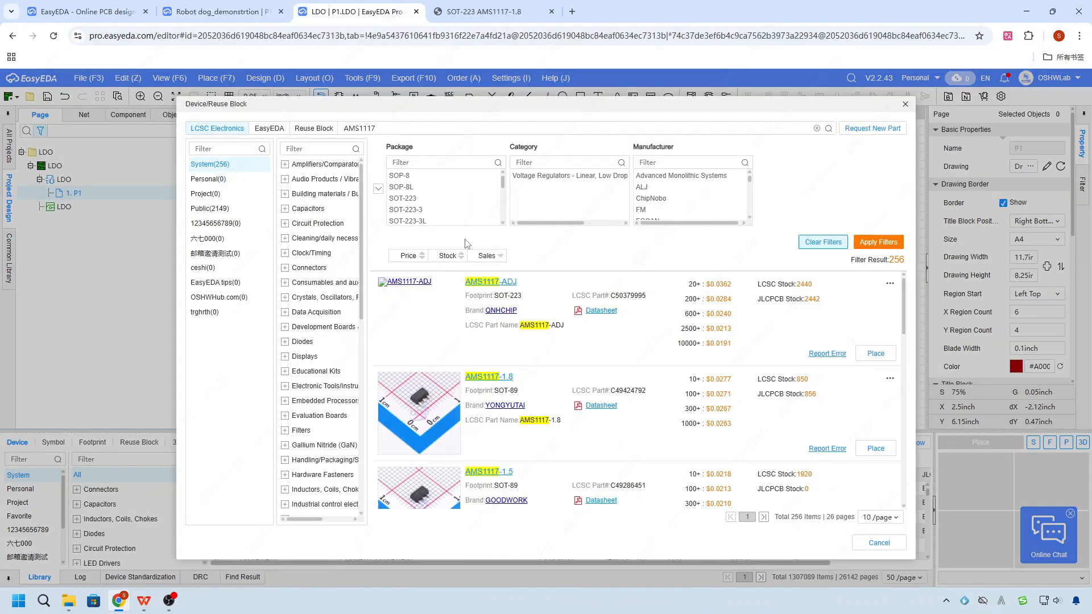
pyautogui.write('C5345984')
pyautogui.press('Return')
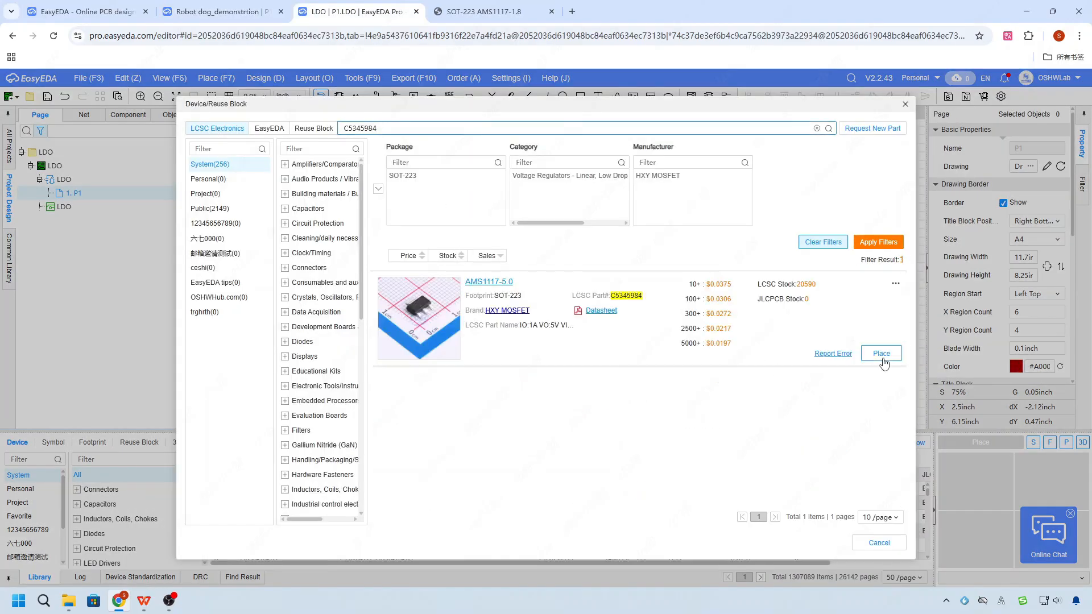
# - Place one AMS1117-5.0 regulator on the LDO schematic, rotated 180 degrees so its Vout pin 4 faces left
pyautogui.click(881, 356)
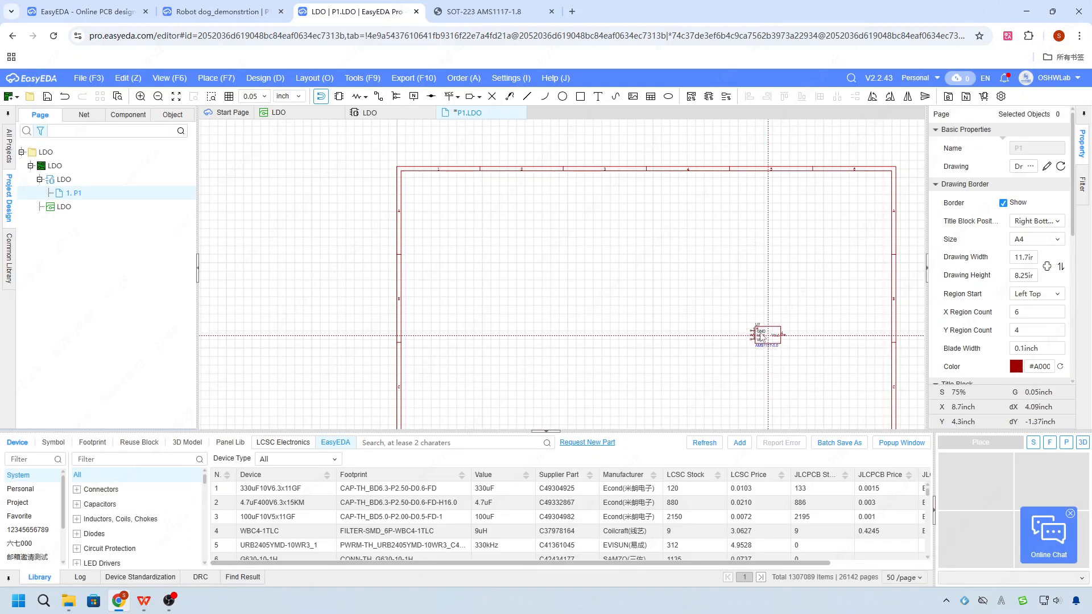
pyautogui.scroll(6, 763, 336)
pyautogui.press('space')
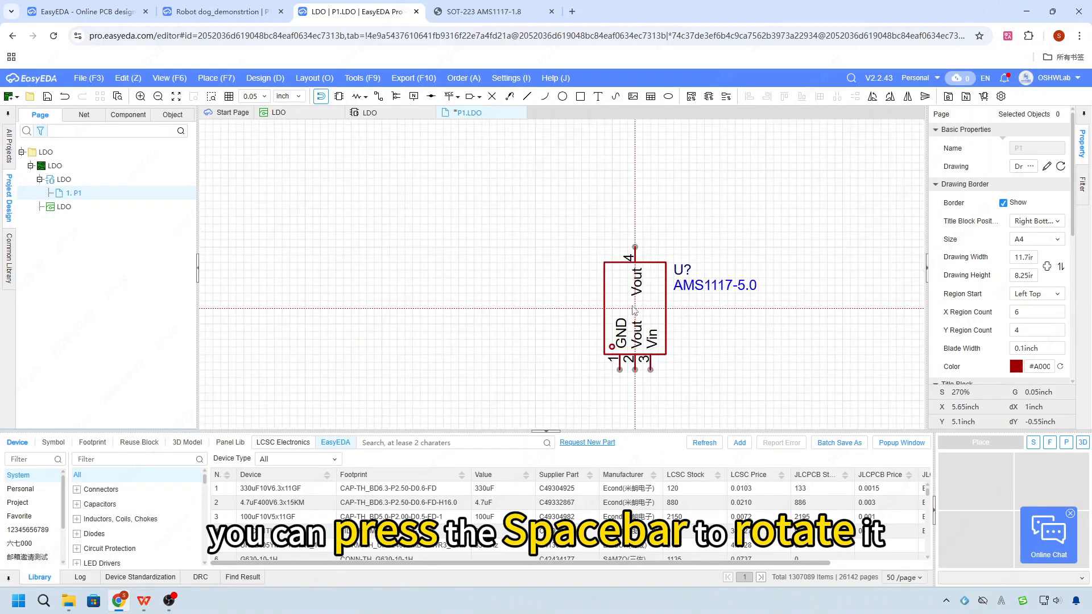
pyautogui.press('space')
pyautogui.scroll(-5, 585, 298)
pyautogui.click(608, 276)
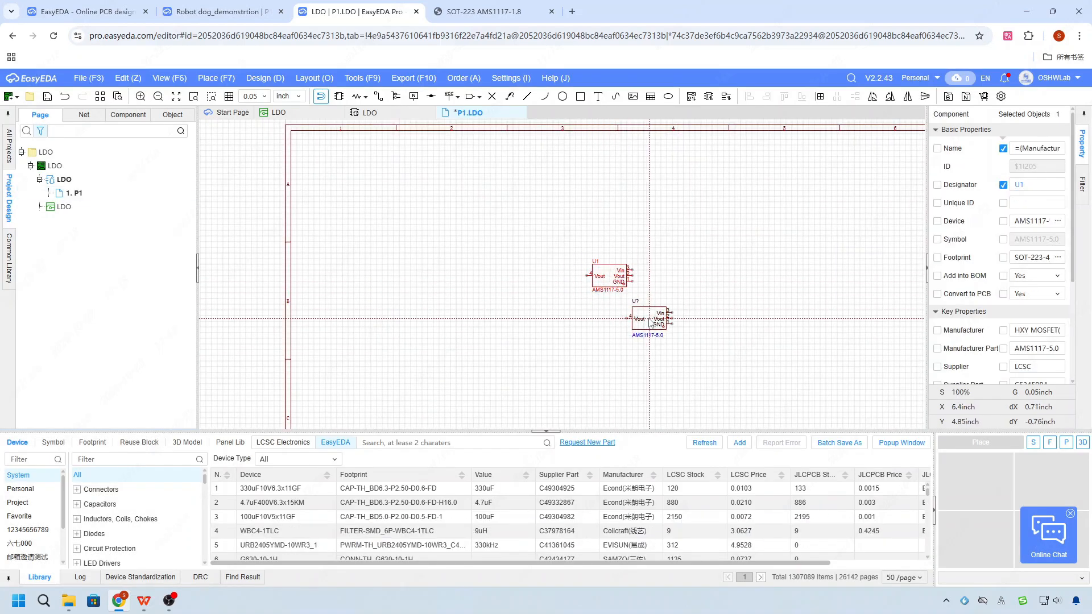
pyautogui.press('Escape')
pyautogui.scroll(3, 601, 264)
pyautogui.click(737, 362)
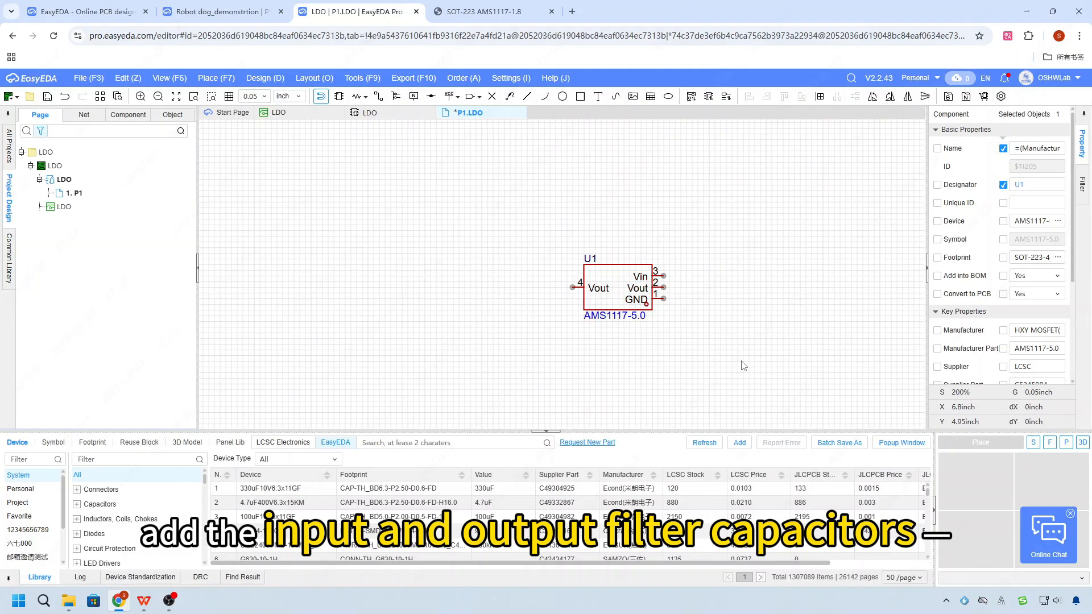
# - Copy the supplier part number C43351 of the 5V LDO input capacitor and search for it from the LDO schematic
pyautogui.click(200, 5)
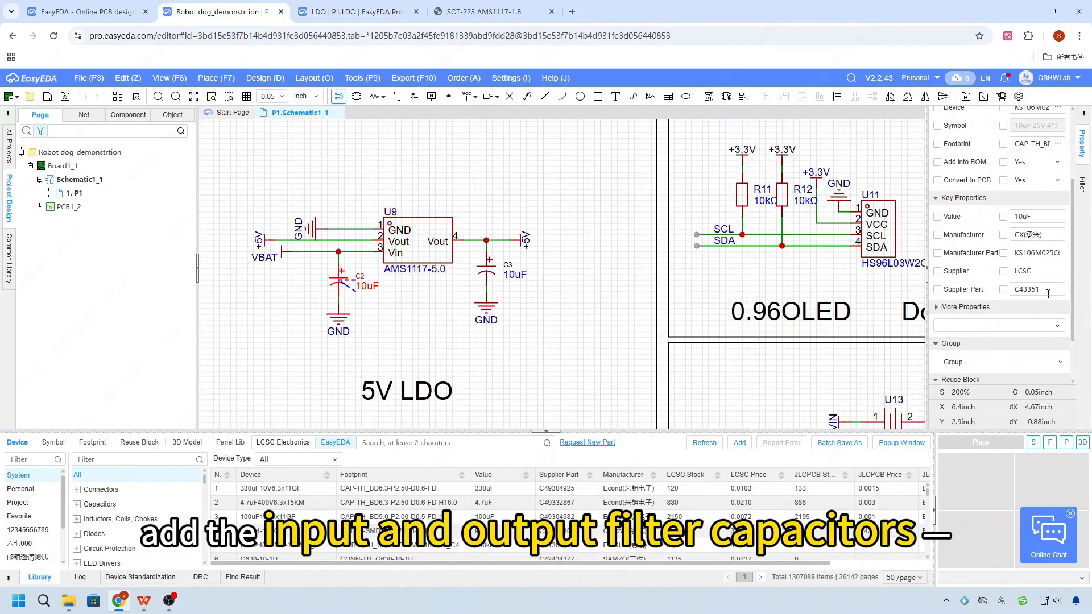
pyautogui.doubleClick(1048, 294)
pyautogui.hotkey('ctrl', 'c')
pyautogui.click(500, 12)
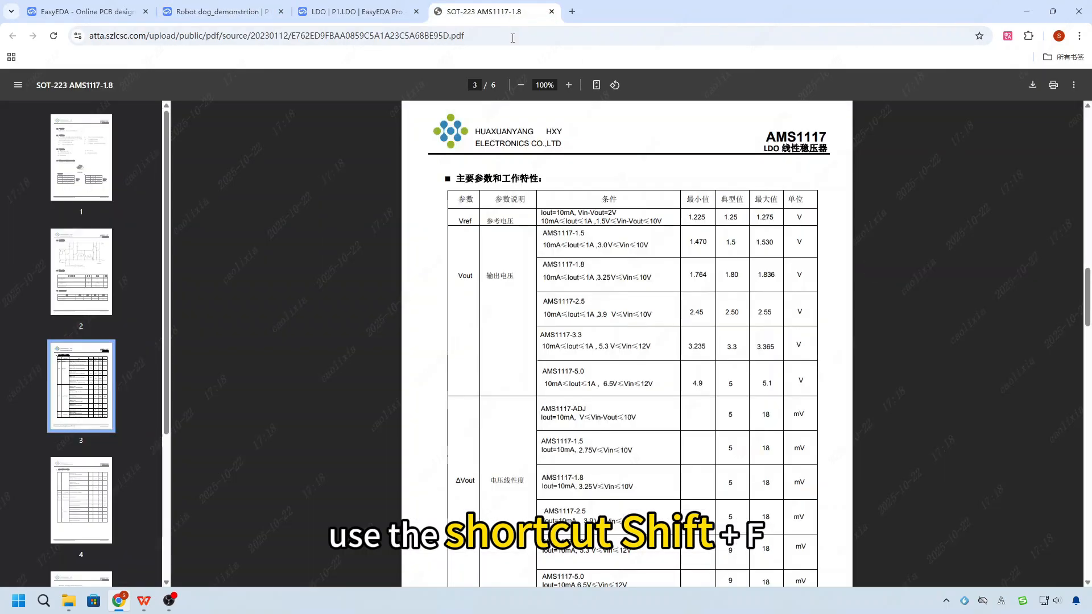
pyautogui.click(357, 11)
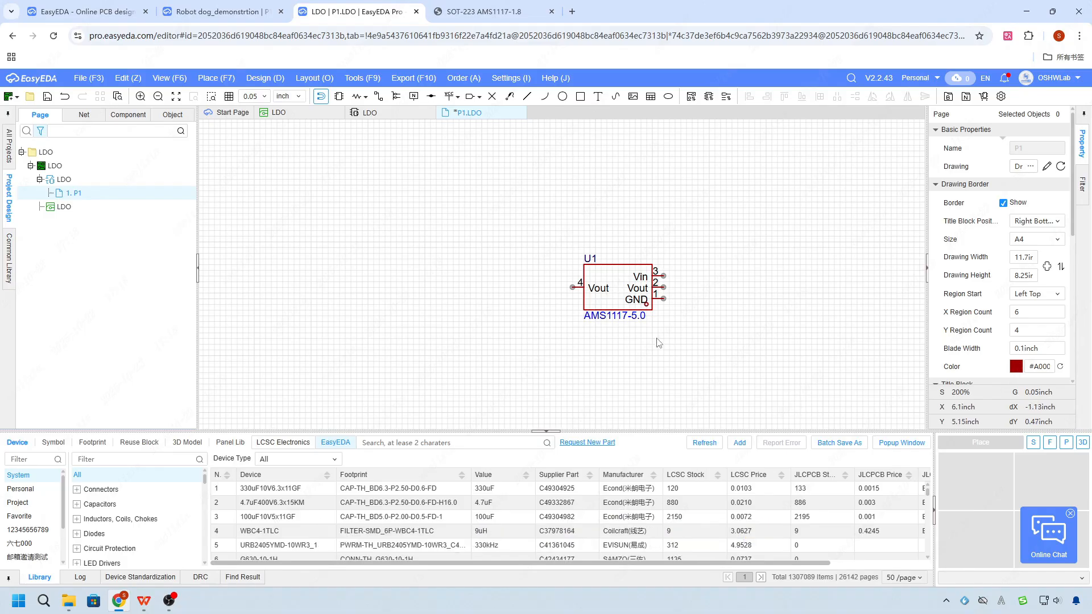
pyautogui.hotkey('shift', 'f')
pyautogui.hotkey('ctrl', 'v')
pyautogui.press('Return')
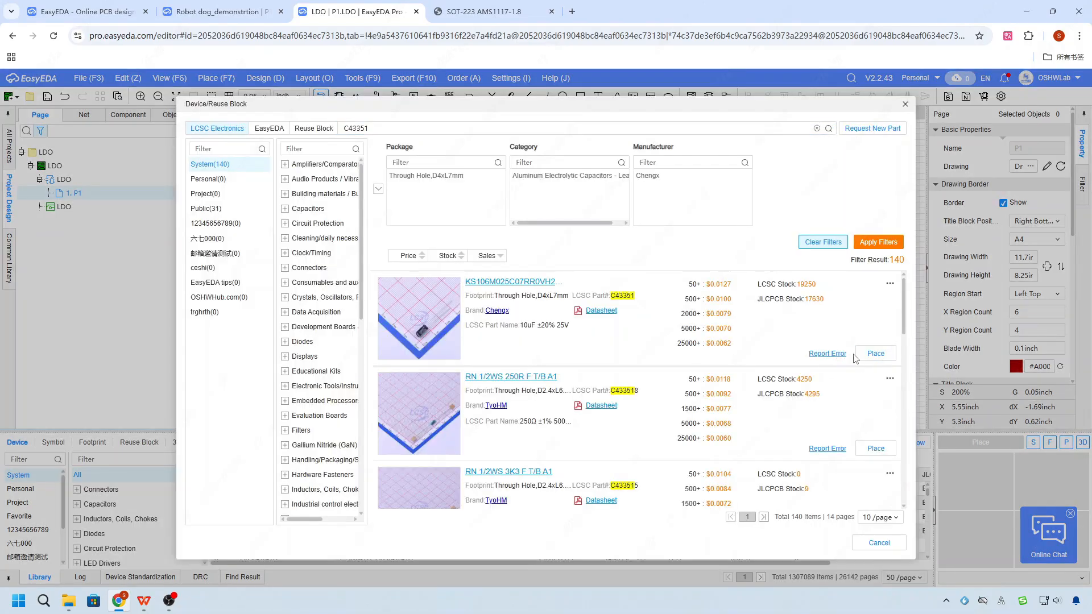
# - Place two upright 10uF KS106M025C07RR0VH2 capacitors, one on each side of the regulator
pyautogui.click(859, 354)
pyautogui.press('space')
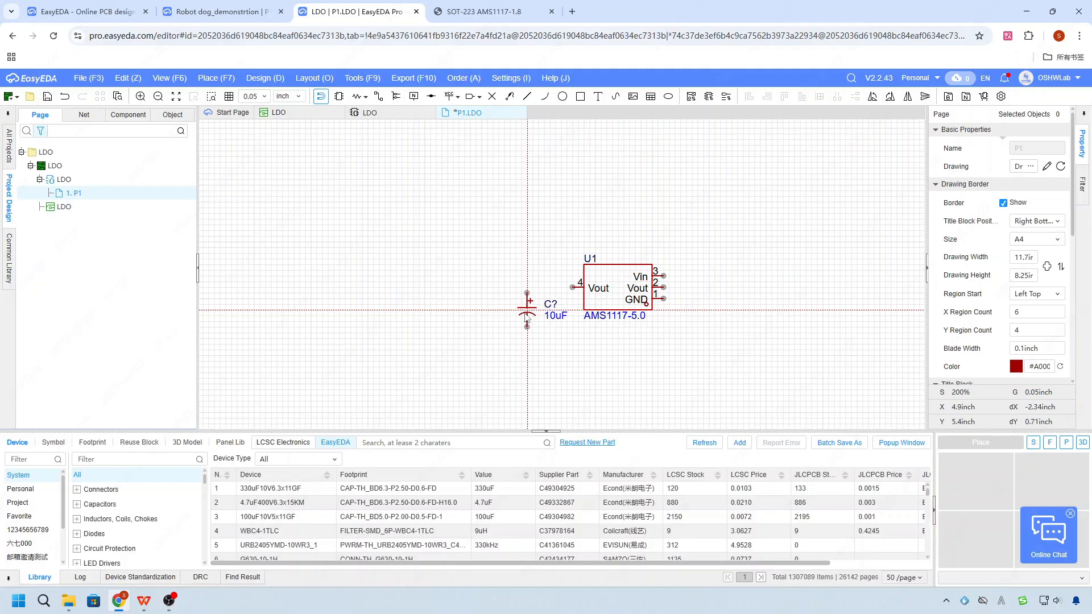
pyautogui.click(527, 316)
pyautogui.click(754, 300)
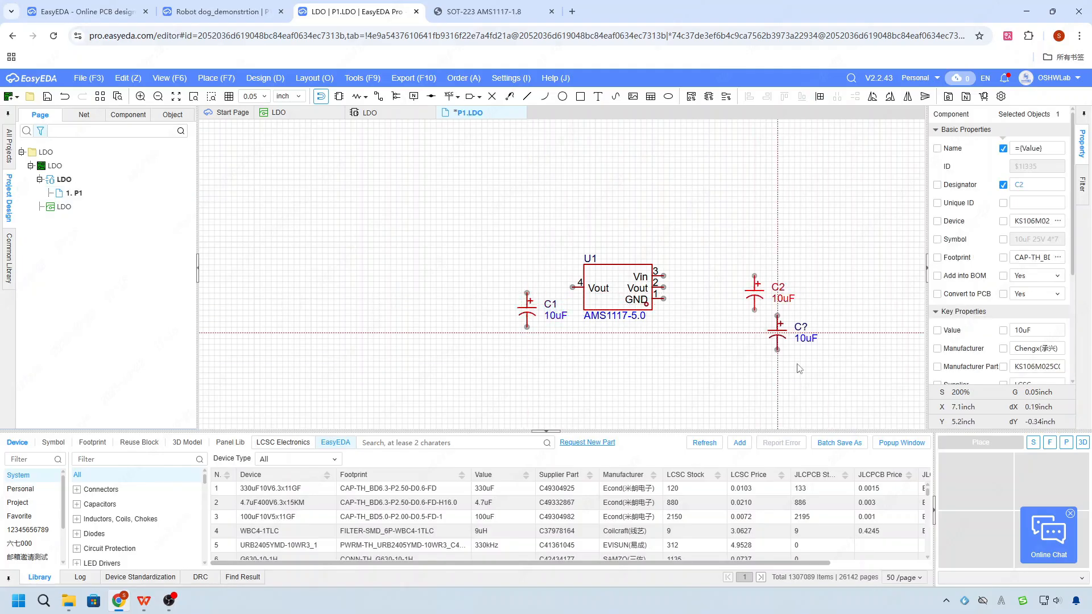
pyautogui.press('Escape')
pyautogui.click(241, 12)
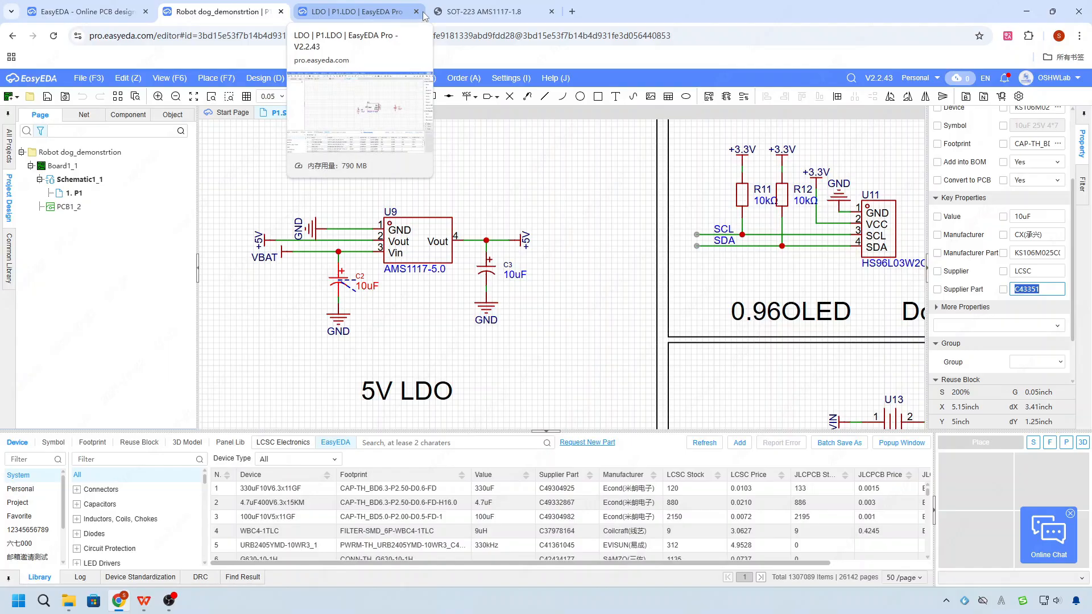
pyautogui.click(520, 6)
pyautogui.click(374, 10)
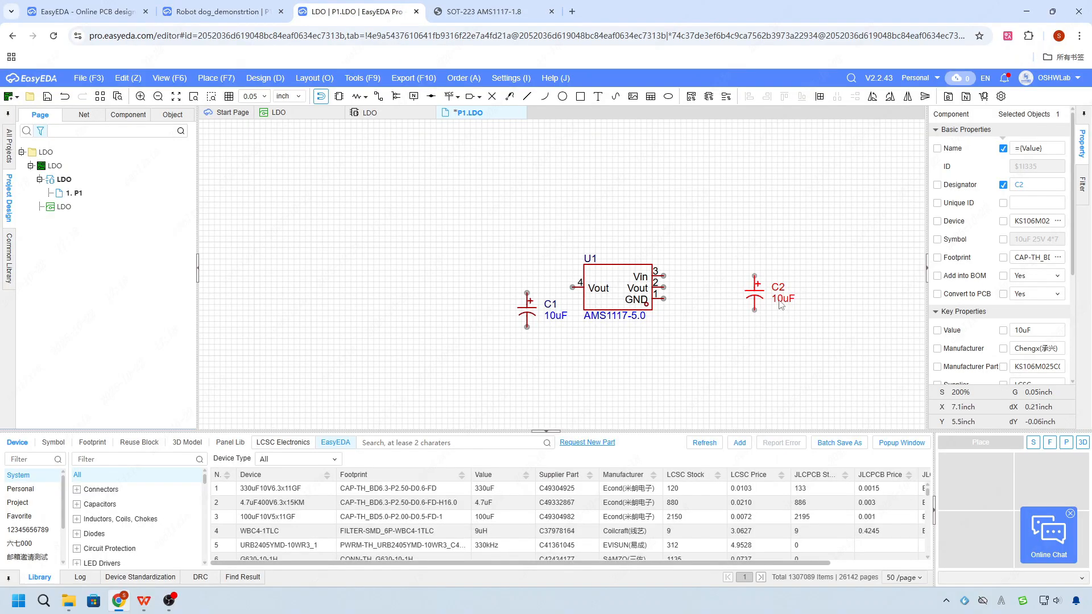
# - Move capacitor C2 closer to the regulator and place a power flag named VIN above its positive pin
pyautogui.moveTo(754, 290); pyautogui.dragTo(726, 313)
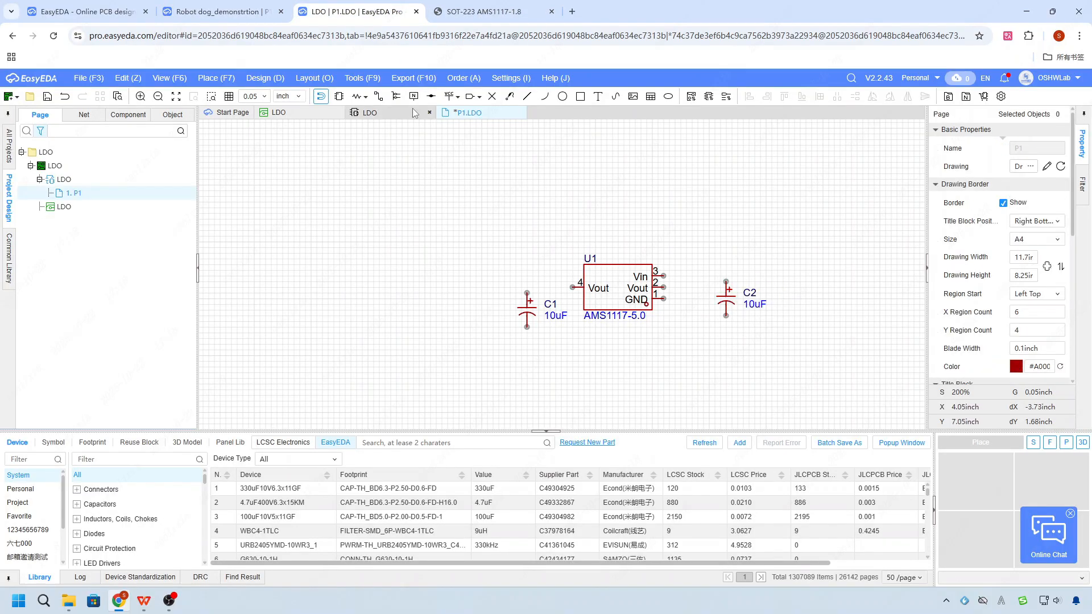
pyautogui.click(450, 97)
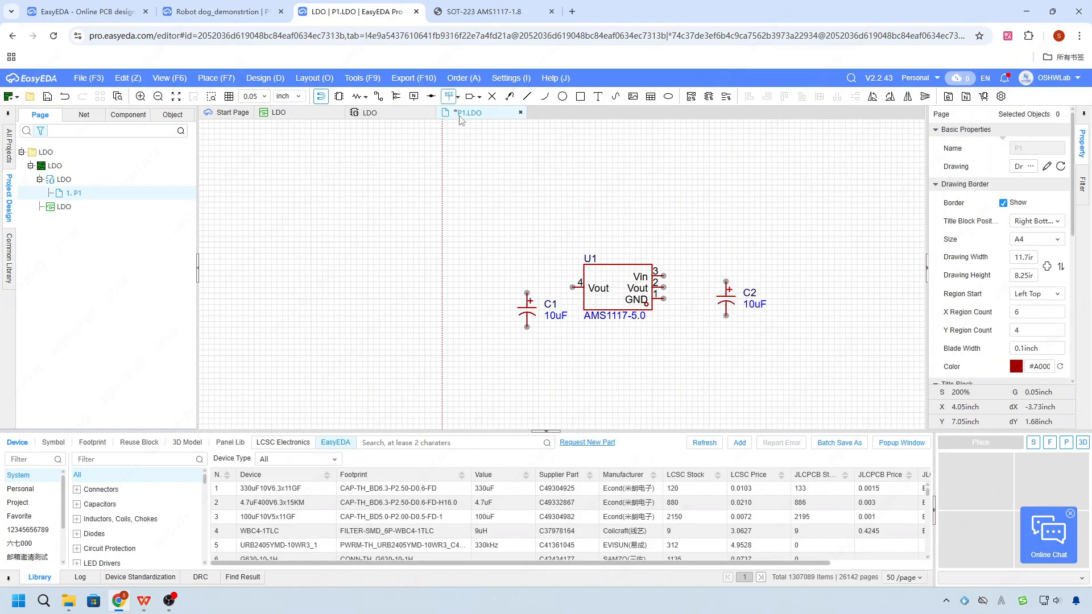
pyautogui.click(726, 273)
pyautogui.doubleClick(1049, 146)
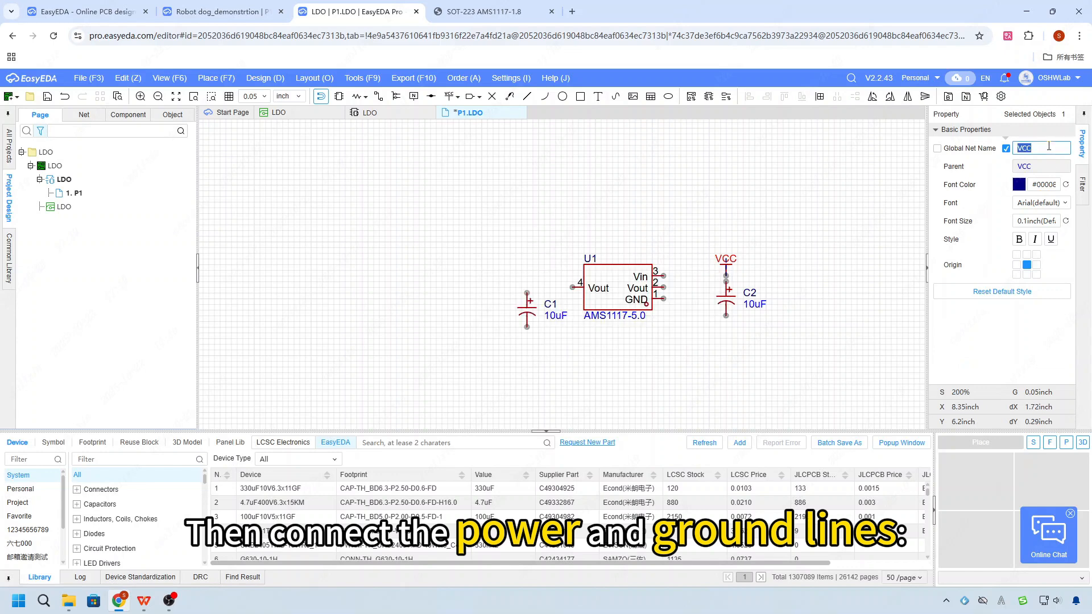
pyautogui.write('VIN')
pyautogui.press('Return')
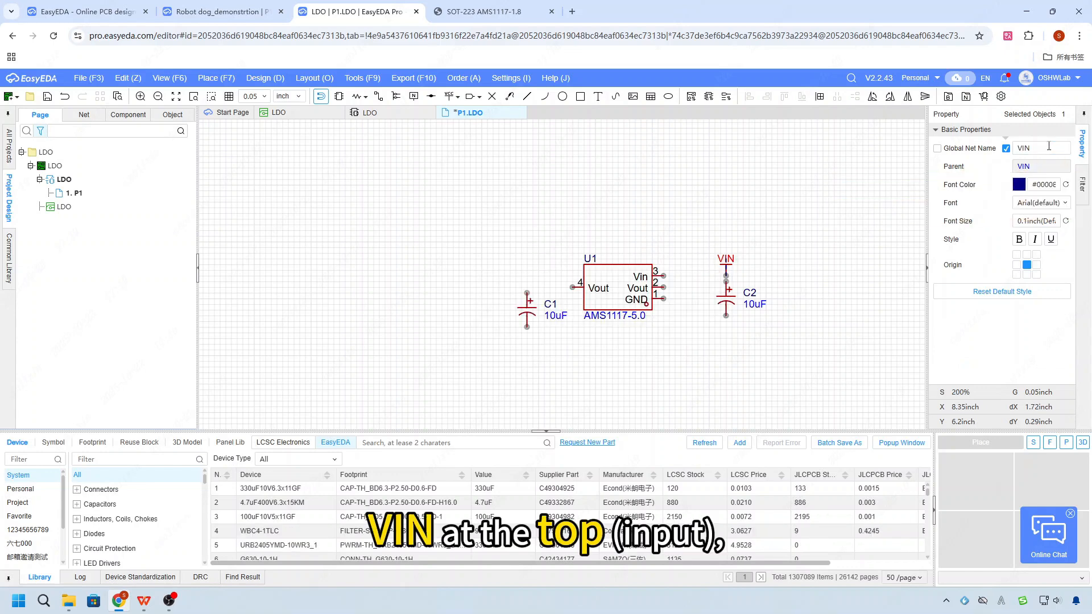
pyautogui.click(802, 258)
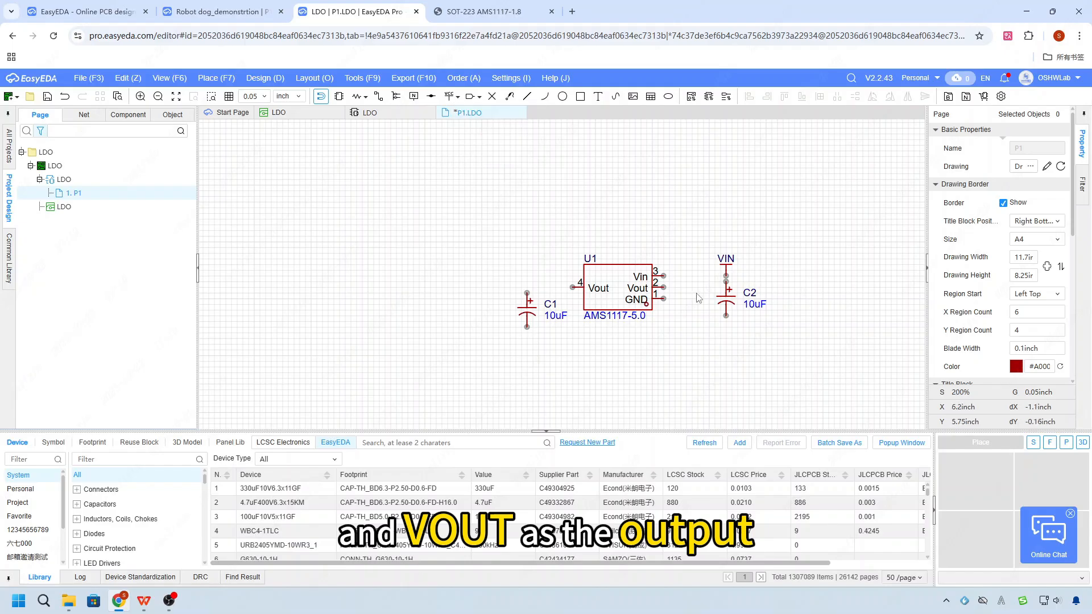
# - Place a GND flag below the regulator's GND pin, between U1 and C2
pyautogui.click(447, 126)
pyautogui.click(681, 316)
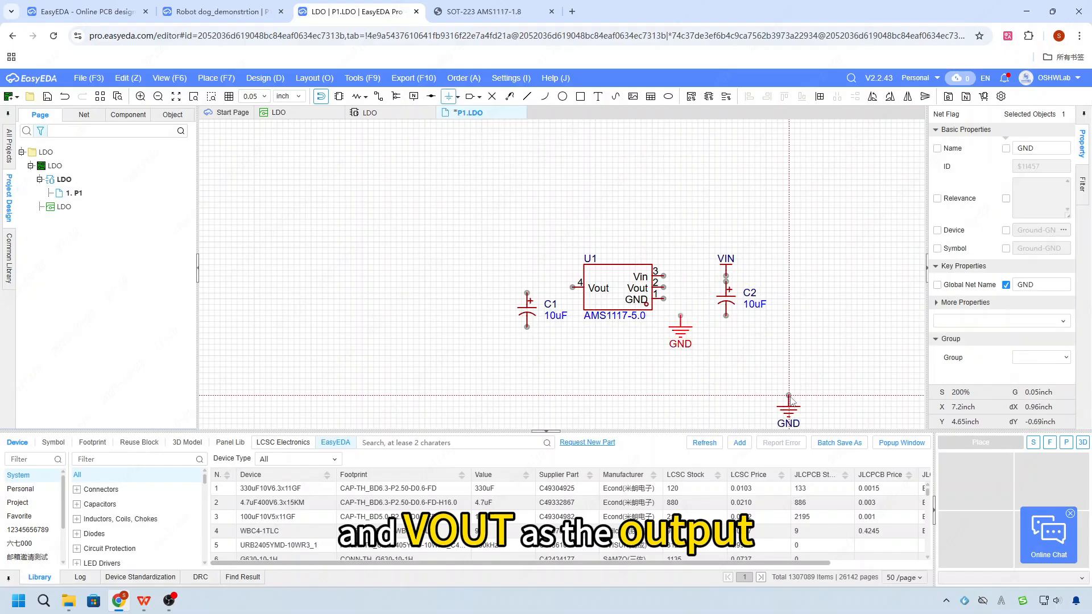
pyautogui.rightClick(789, 396)
# - Wire U1's Vin pin 3 to the junction between the VIN flag and C2's positive pin
pyautogui.scroll(3, 832, 294)
pyautogui.hotkey('alt', 'w')
pyautogui.click(514, 265)
pyautogui.click(633, 264)
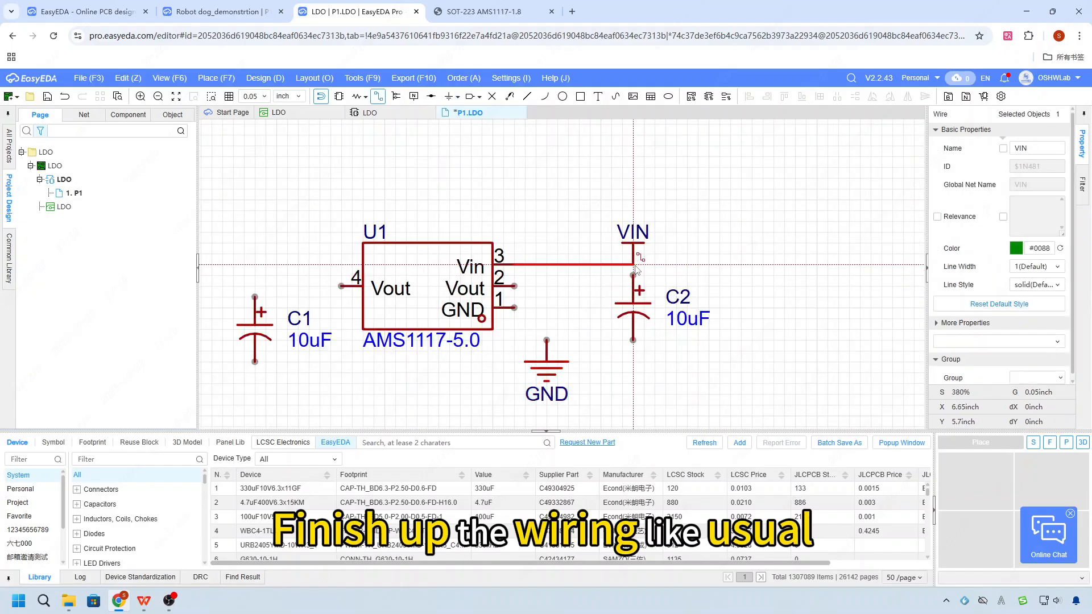
# - Wire U1's GND pin 1 and C2's negative pin to the GND flag between them
pyautogui.click(546, 340)
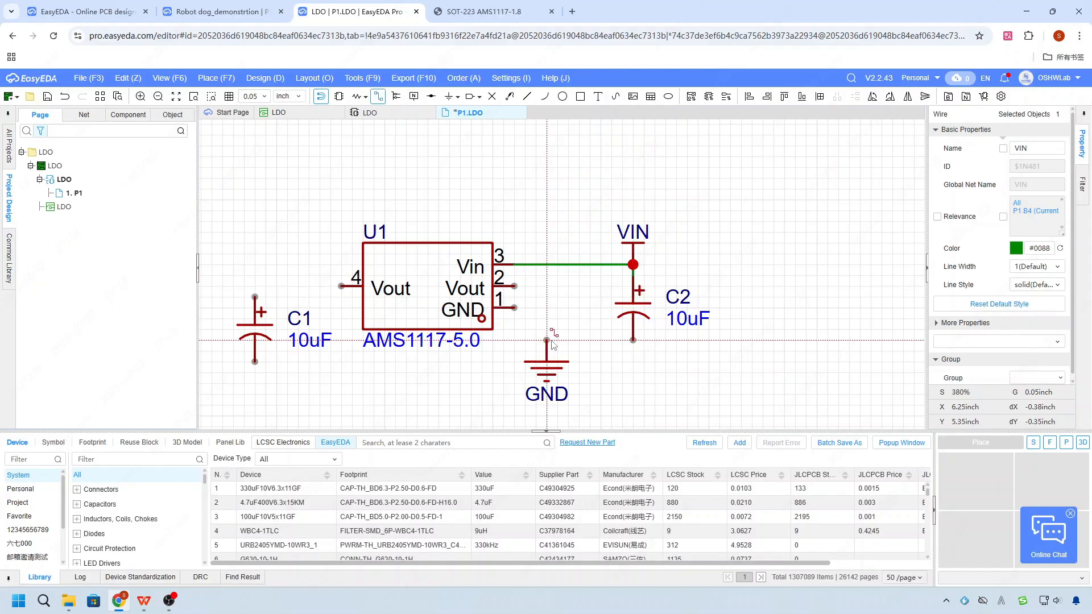
pyautogui.click(514, 307)
pyautogui.click(633, 340)
pyautogui.click(546, 340)
pyautogui.scroll(-2, 579, 347)
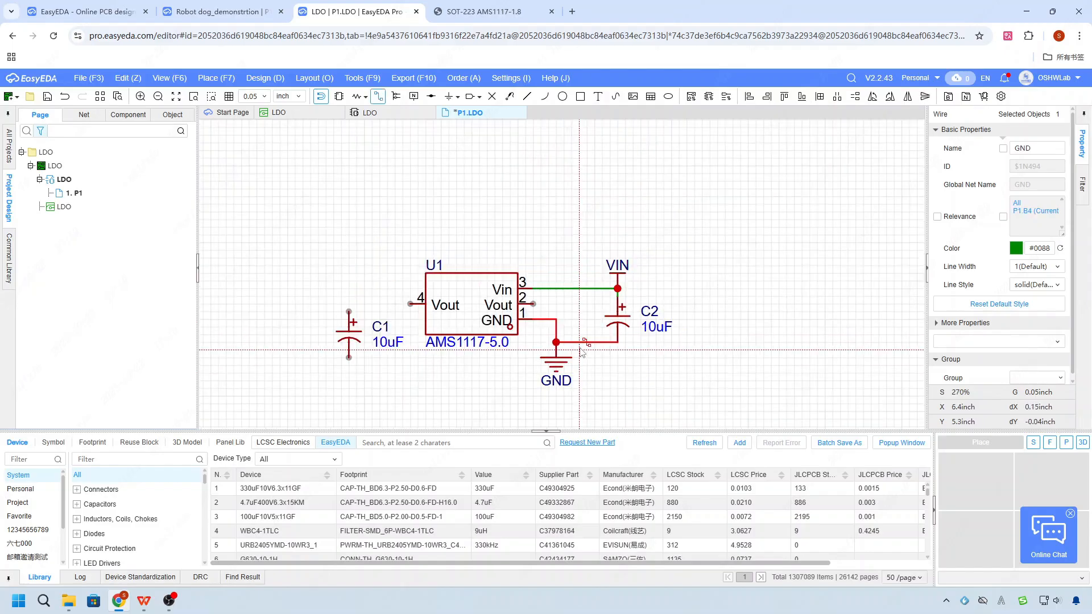
pyautogui.rightClick(579, 347)
# - Place a copy of the GND flag directly below capacitor C1
pyautogui.click(564, 362)
pyautogui.hotkey('ctrl', 'c')
pyautogui.hotkey('ctrl', 'v')
pyautogui.click(348, 367)
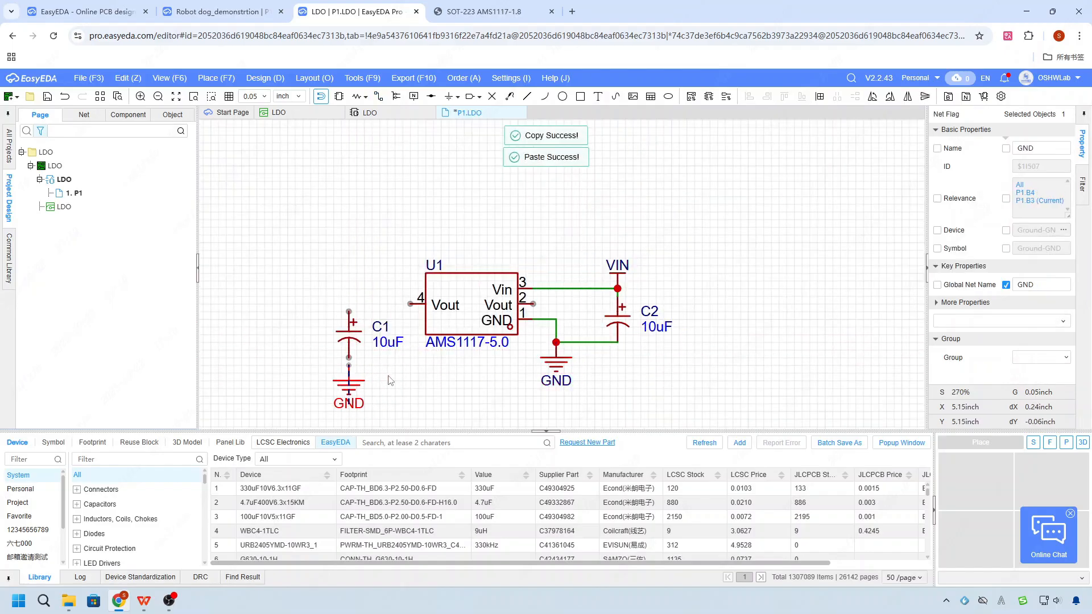
pyautogui.rightClick(389, 376)
# - Place a copy of the VIN flag above and left of C1 and rename its global net VOUT
pyautogui.click(619, 278)
pyautogui.hotkey('ctrl', 'c')
pyautogui.hotkey('ctrl', 'v')
pyautogui.click(303, 296)
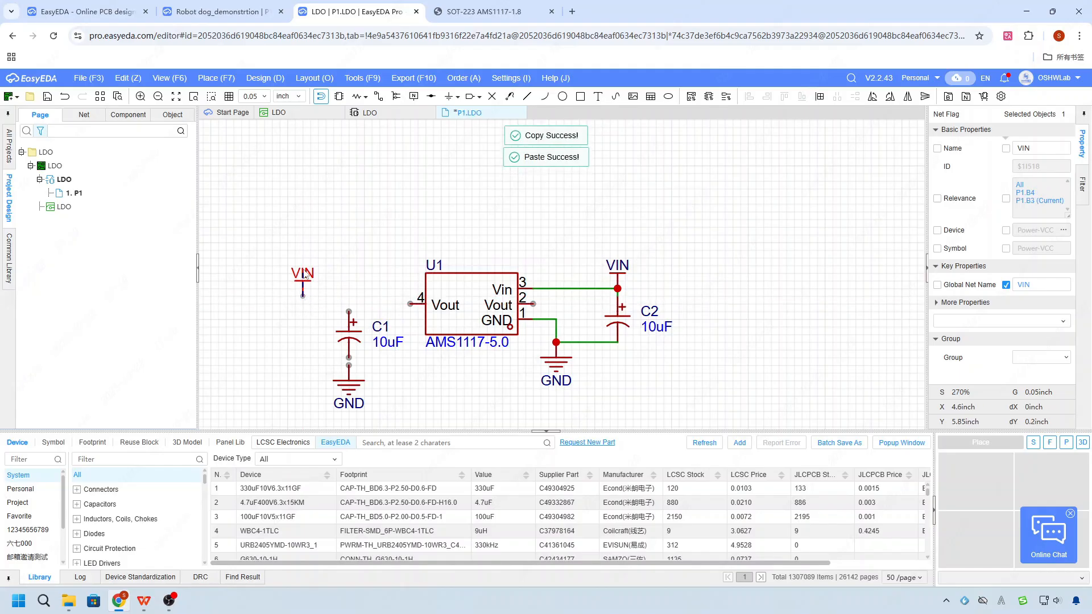
pyautogui.rightClick(316, 307)
pyautogui.doubleClick(1027, 148)
pyautogui.write('VOUT')
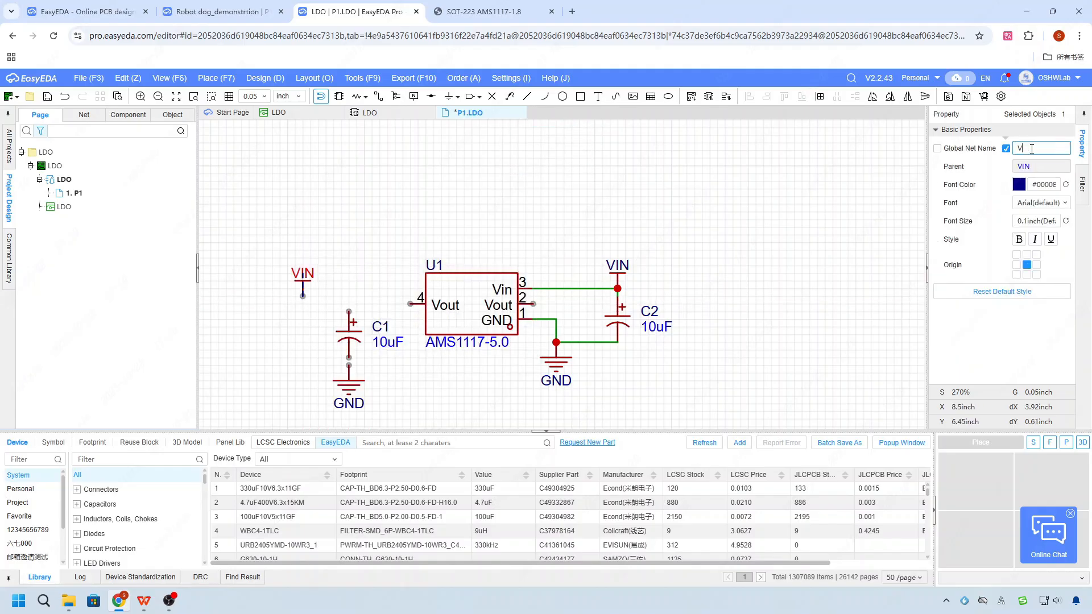
pyautogui.press('Return')
# - Wire the VOUT flag to U1's pin 4 and C1's positive pin, and connect C1's negative pin to its GND flag
pyautogui.hotkey('alt', 'w')
pyautogui.click(302, 296)
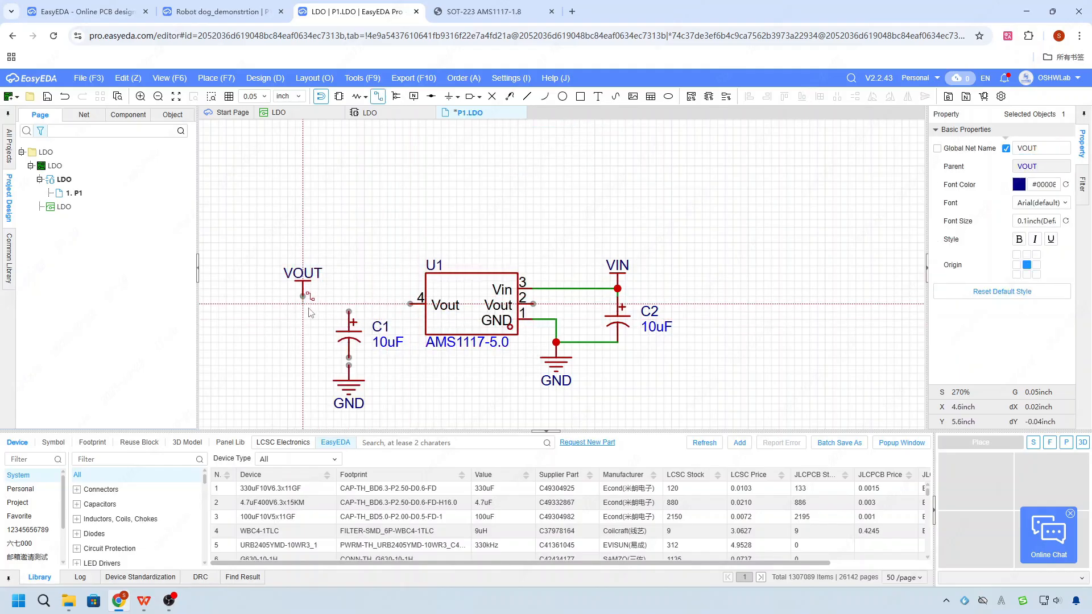
pyautogui.click(409, 304)
pyautogui.click(349, 311)
pyautogui.click(348, 304)
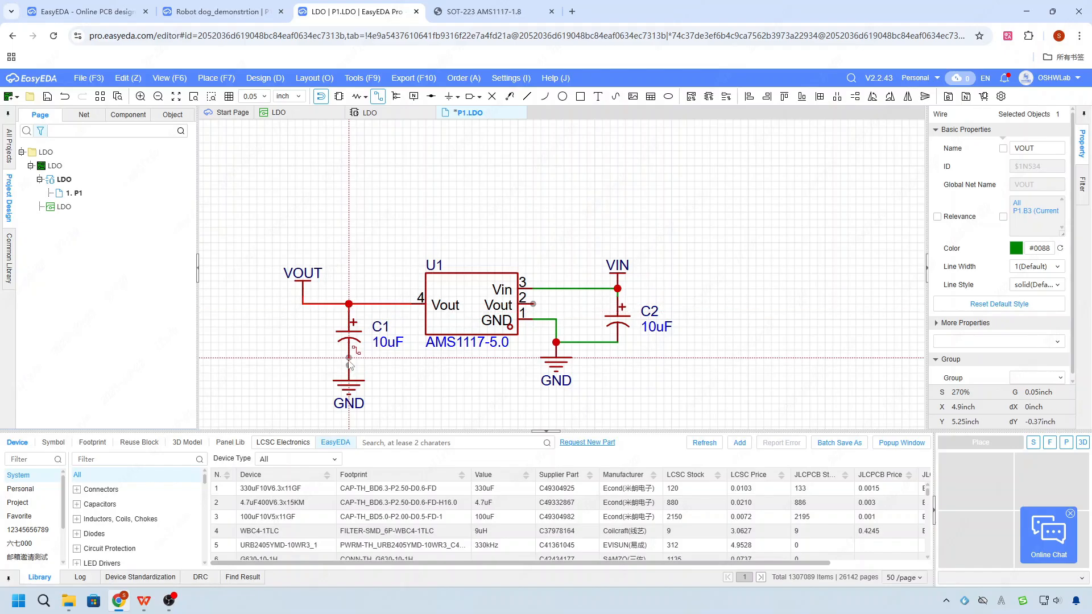
pyautogui.click(349, 359)
pyautogui.click(349, 366)
pyautogui.press('Escape')
# - Place a rotated copy of the VOUT flag beside U1's pin 2 and wire it to that pin
pyautogui.click(304, 274)
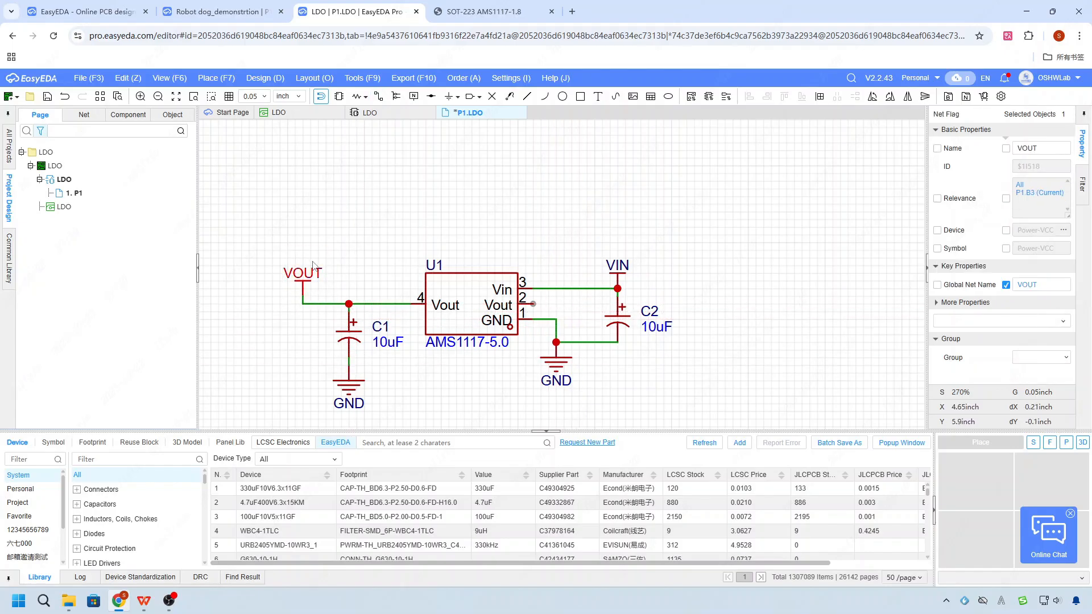
pyautogui.hotkey('ctrl', 'c')
pyautogui.hotkey('ctrl', 'v')
pyautogui.press('space')
pyautogui.click(564, 304)
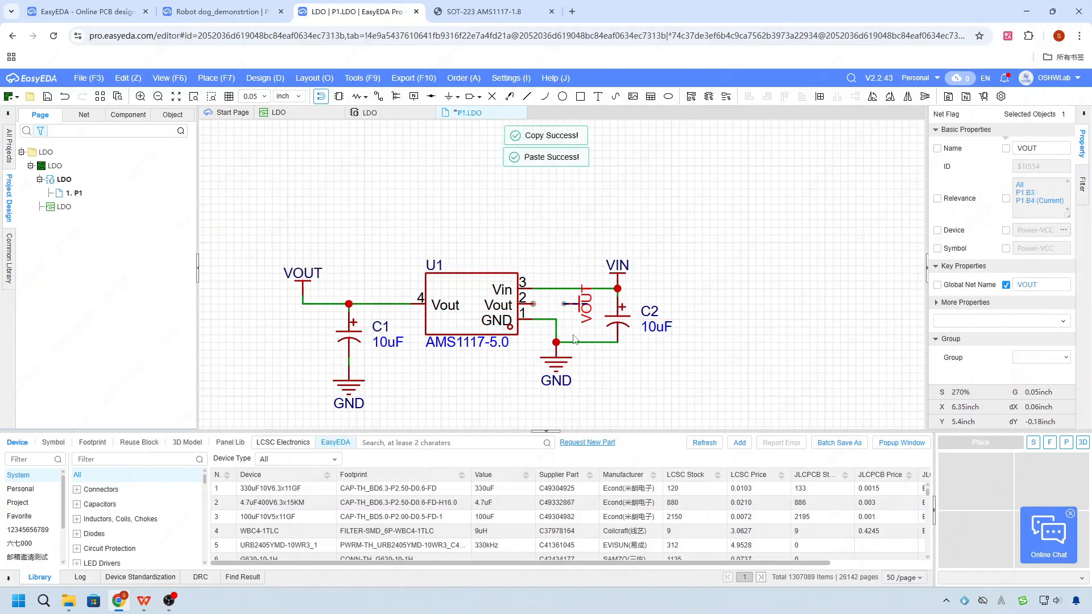
pyautogui.click(533, 304)
pyautogui.click(564, 303)
# - Turn the label of the VOUT flag at pin 2 horizontal and move it below the flag
pyautogui.moveTo(682, 381); pyautogui.dragTo(667, 385, button='right')
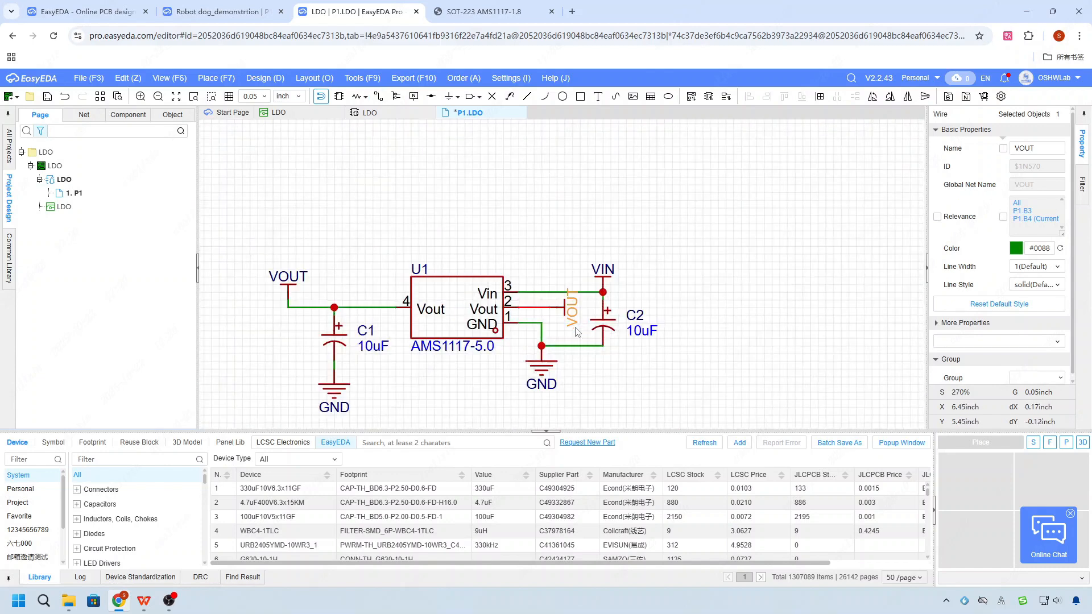
pyautogui.click(574, 320)
pyautogui.press('space')
pyautogui.moveTo(580, 308); pyautogui.dragTo(571, 323)
pyautogui.click(637, 404)
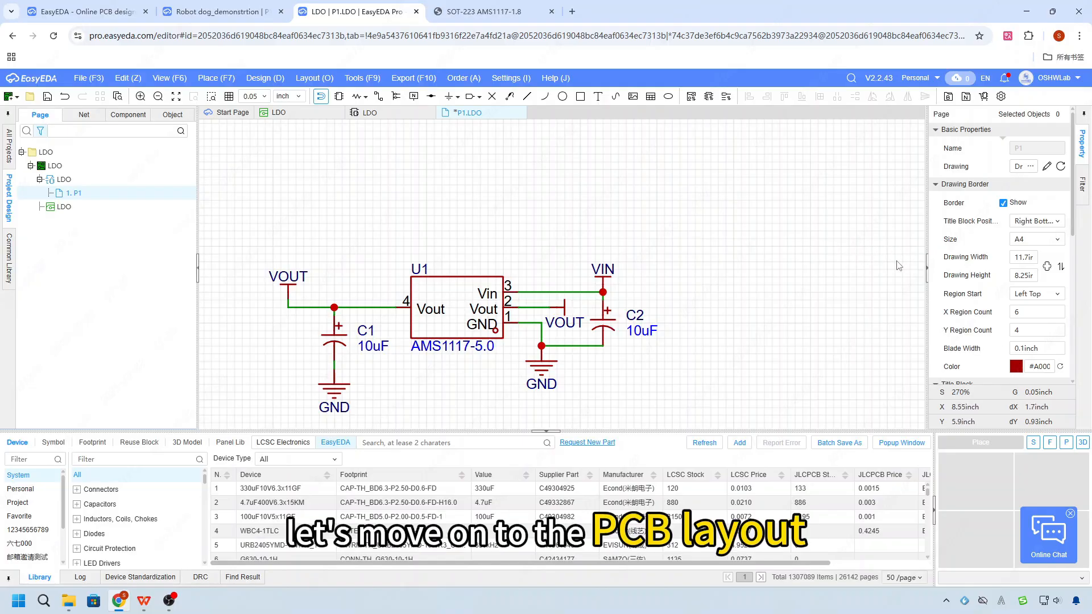
# - Convert the schematic to the PCB and apply the changes that add C1, C2 and U1
pyautogui.click(264, 78)
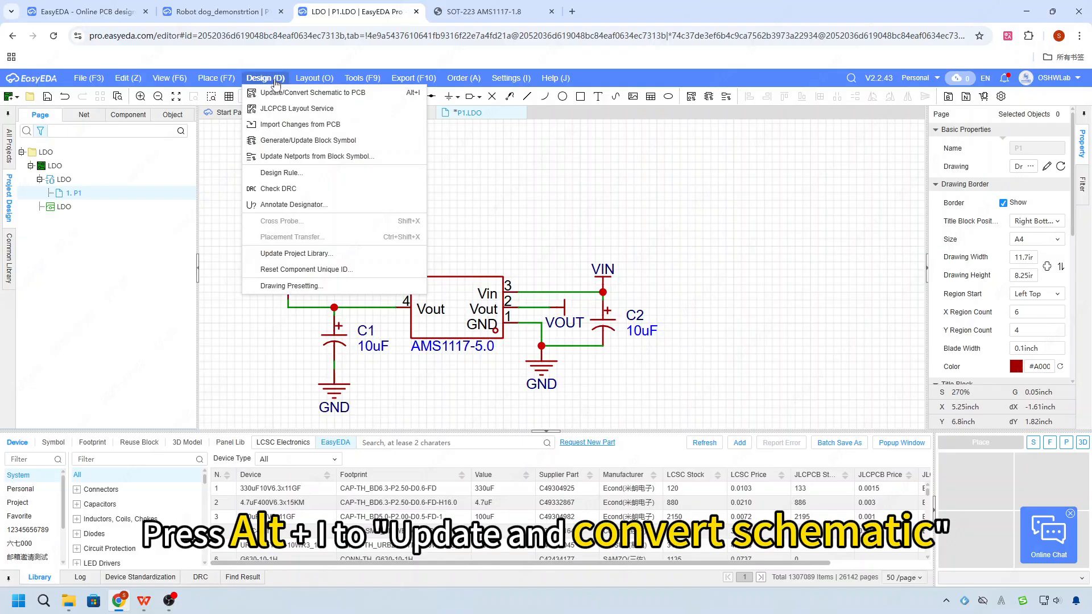
pyautogui.click(415, 94)
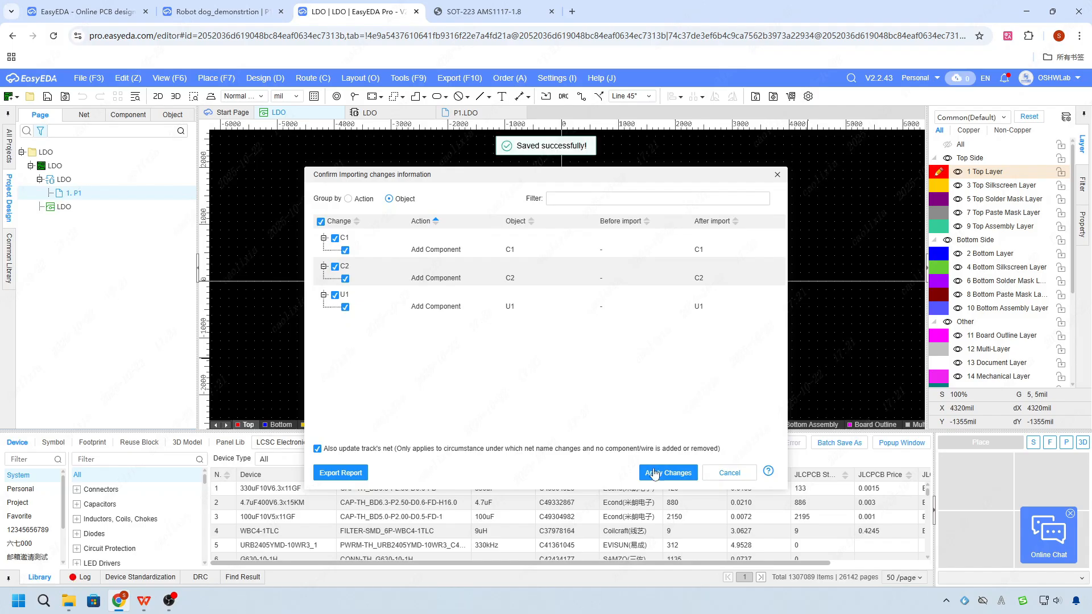
pyautogui.click(654, 473)
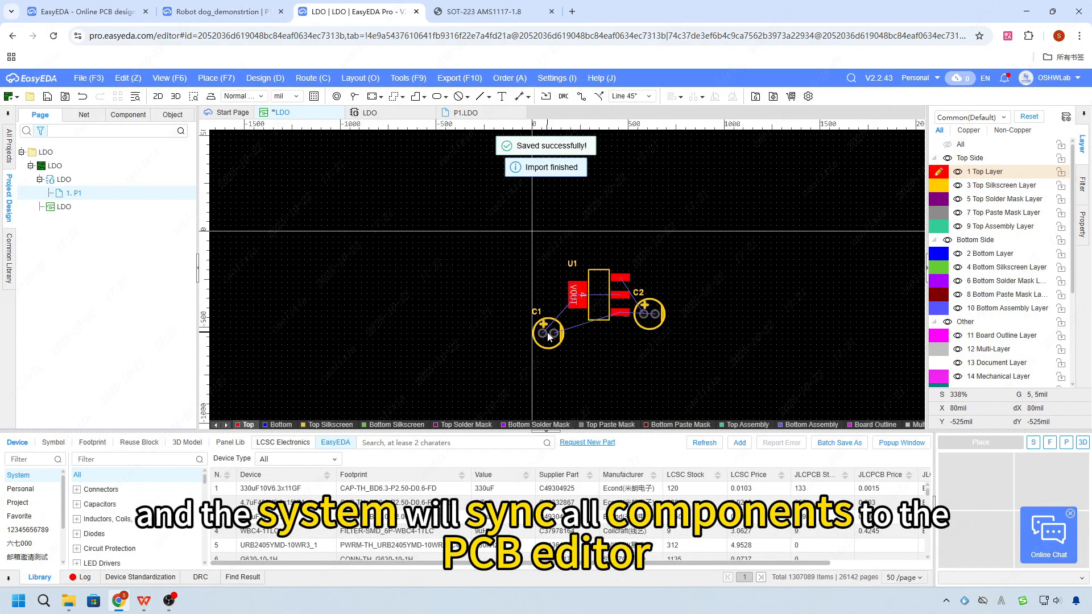
# - Move C1 up level with U1 and rotate it so its VOUT pad sits above its GND pad
pyautogui.scroll(2, 548, 336)
pyautogui.moveTo(545, 334); pyautogui.dragTo(540, 241)
pyautogui.press('space')
pyautogui.press('space')
pyautogui.press('space')
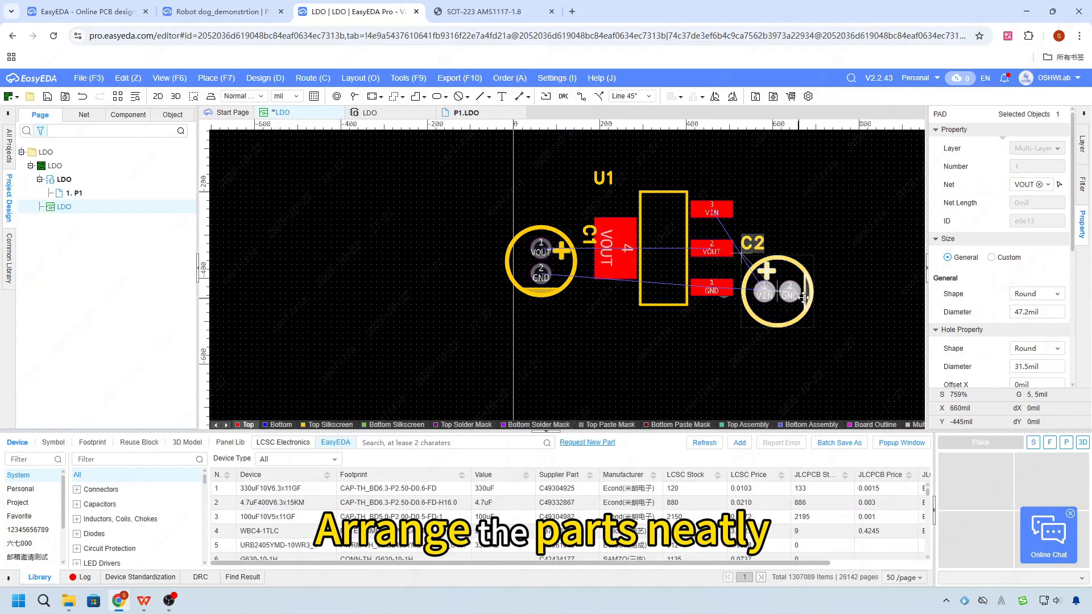
# - Move C2 up beside U1's VIN pad, rotated with its VIN pad below GND, and set its designator upright at its lower right
pyautogui.moveTo(802, 297); pyautogui.dragTo(802, 201)
pyautogui.press('space')
pyautogui.moveTo(731, 221); pyautogui.dragTo(821, 230)
pyautogui.press('space')
# - Move U1's designator closer to its outline and place C1's designator upright above the capacitor
pyautogui.press('space')
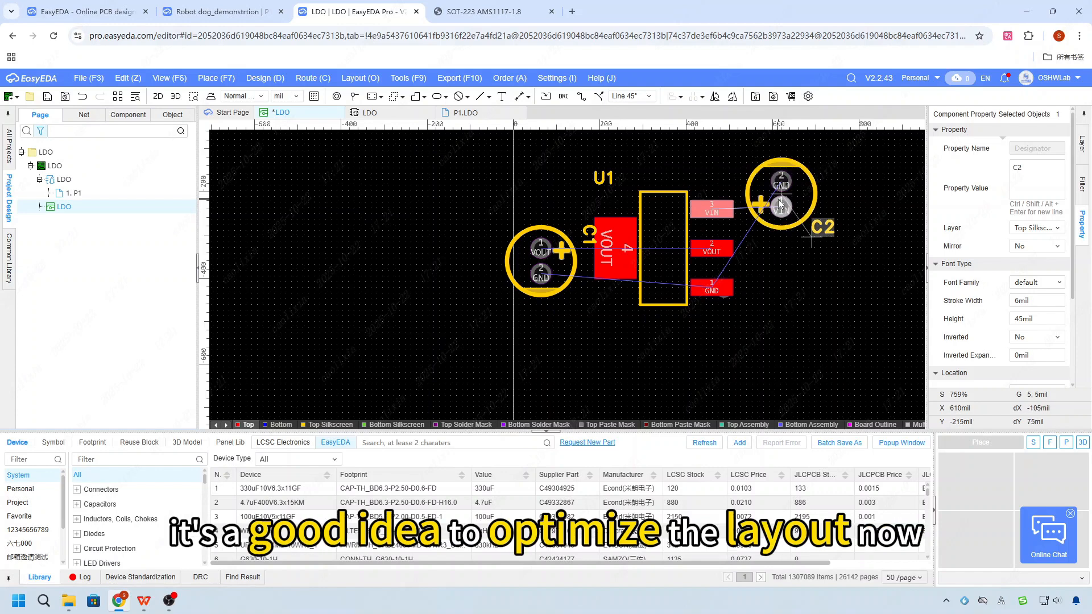
pyautogui.moveTo(776, 200); pyautogui.dragTo(773, 197)
pyautogui.moveTo(591, 176); pyautogui.dragTo(526, 195)
pyautogui.click(587, 229)
pyautogui.press('space')
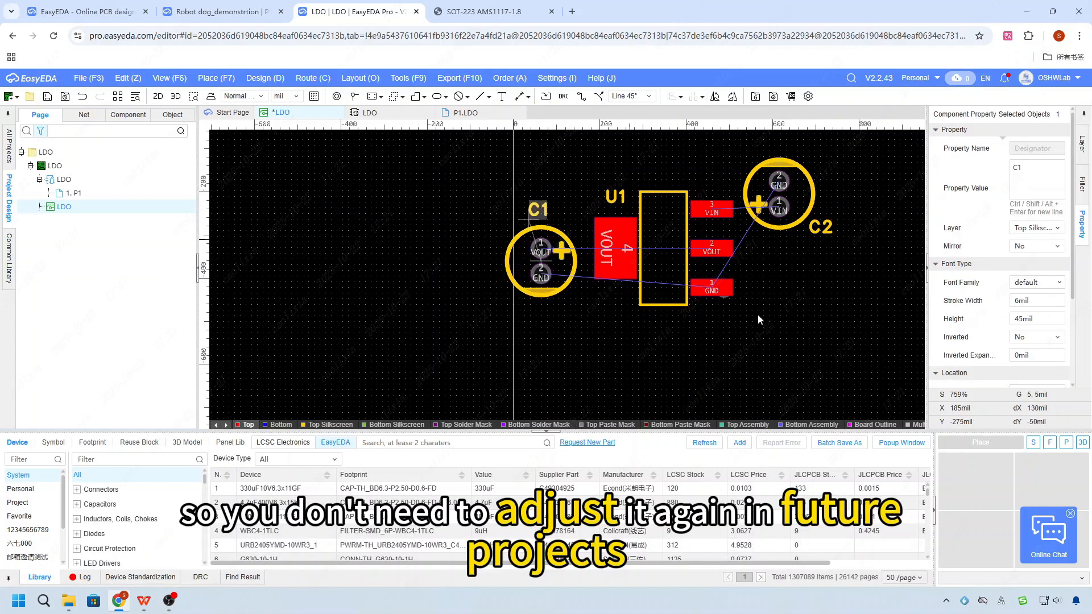
pyautogui.click(807, 366)
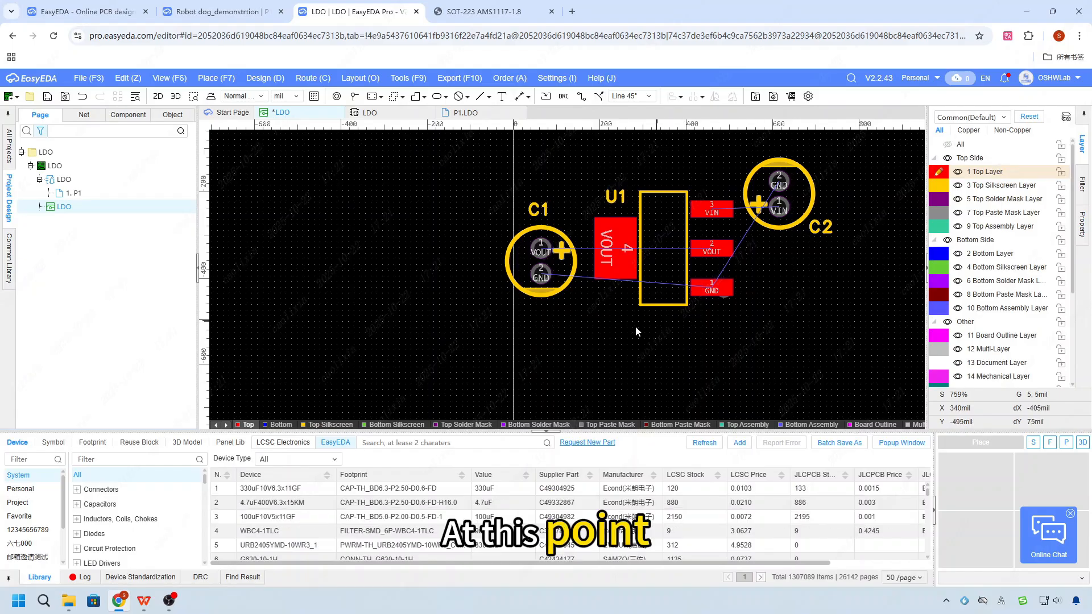
# - Return to the P1.LDO schematic and place an input (IN) net port in the empty area beyond C2
pyautogui.scroll(-2, 565, 342)
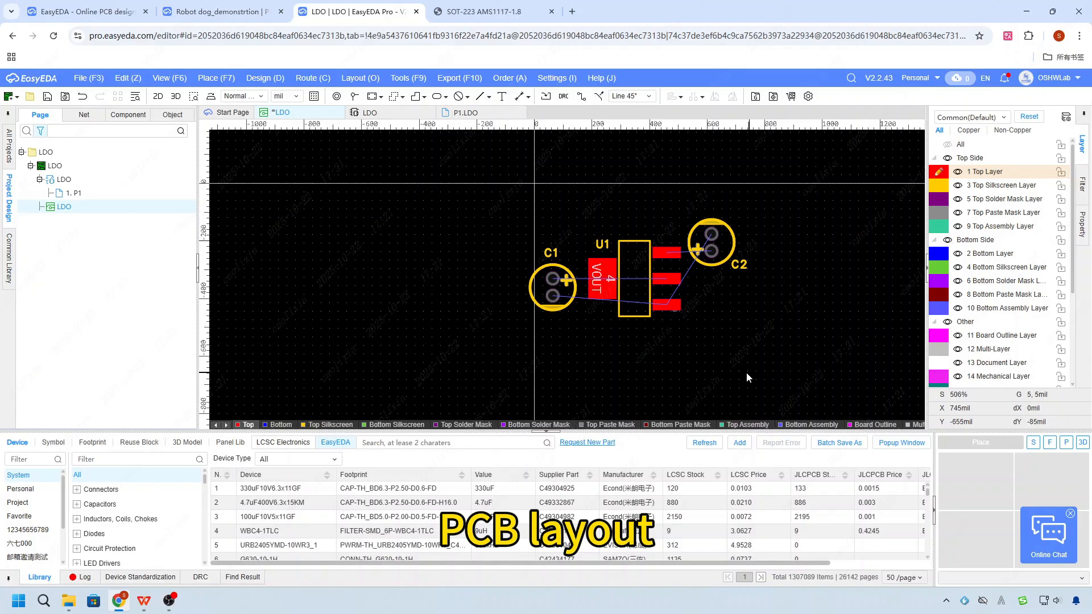
pyautogui.click(370, 112)
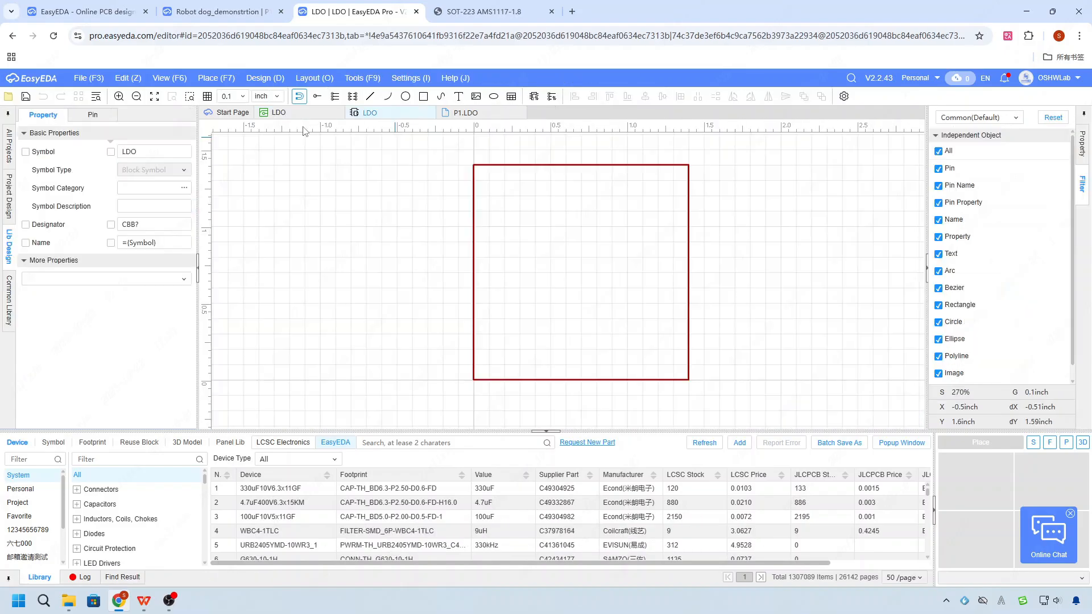
pyautogui.click(466, 112)
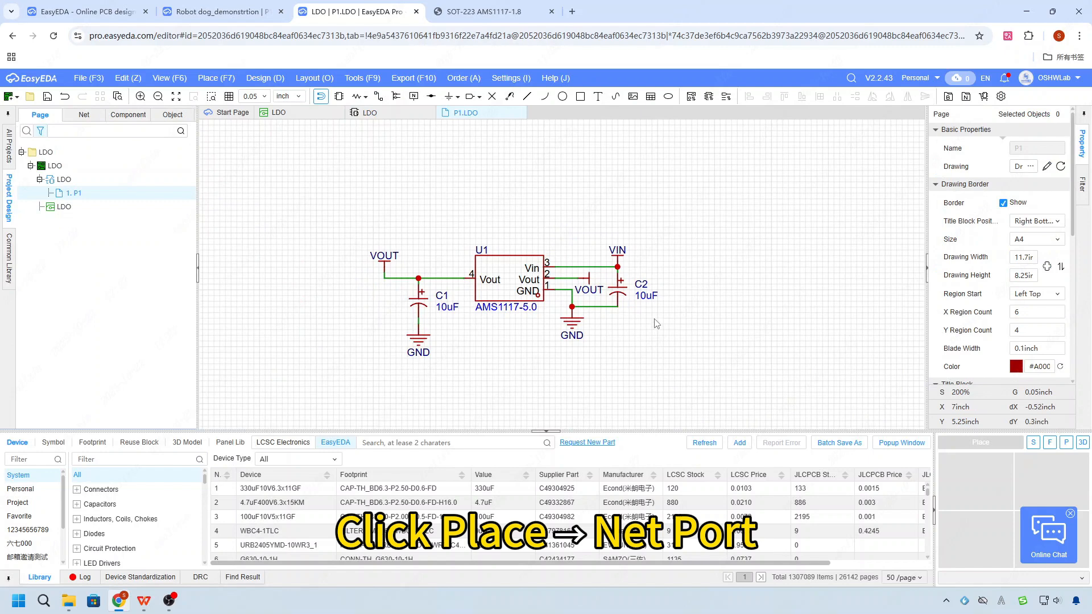
pyautogui.scroll(-2, 405, 281)
pyautogui.click(216, 78)
pyautogui.moveTo(285, 204)
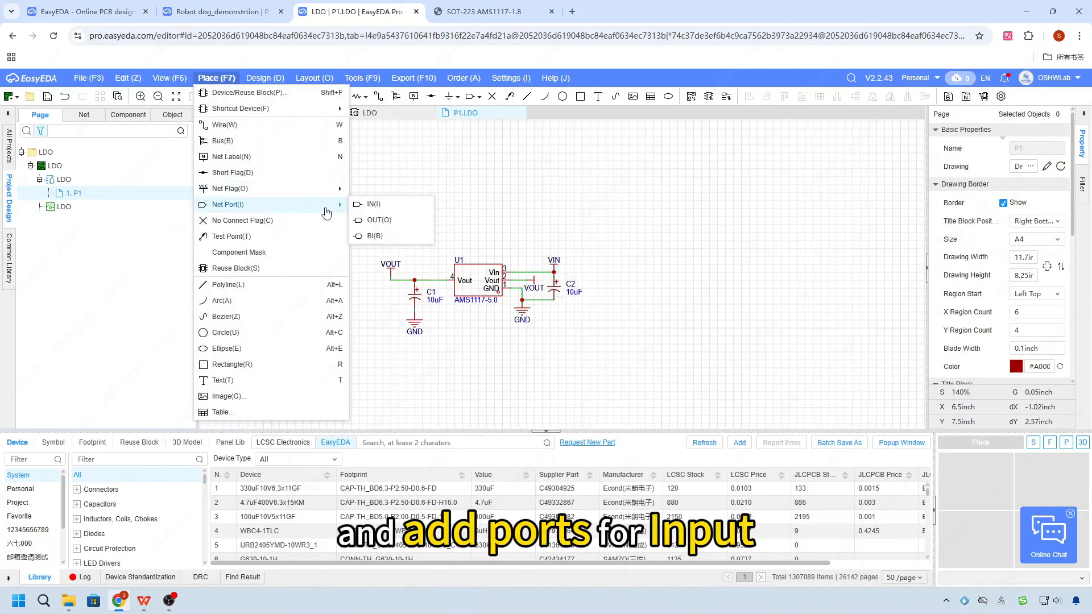
pyautogui.click(372, 206)
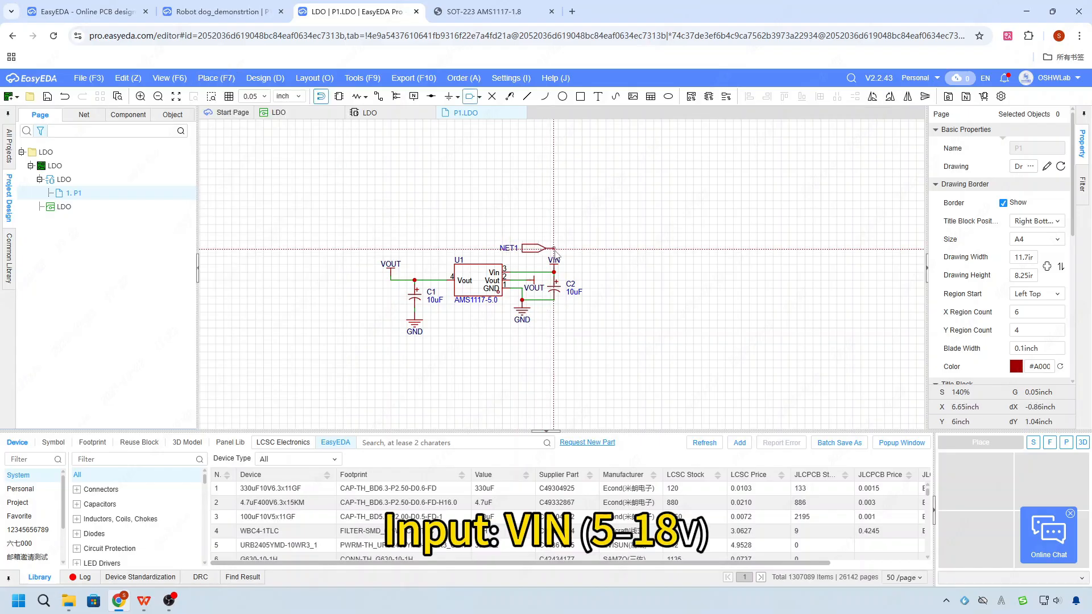
pyautogui.click(649, 265)
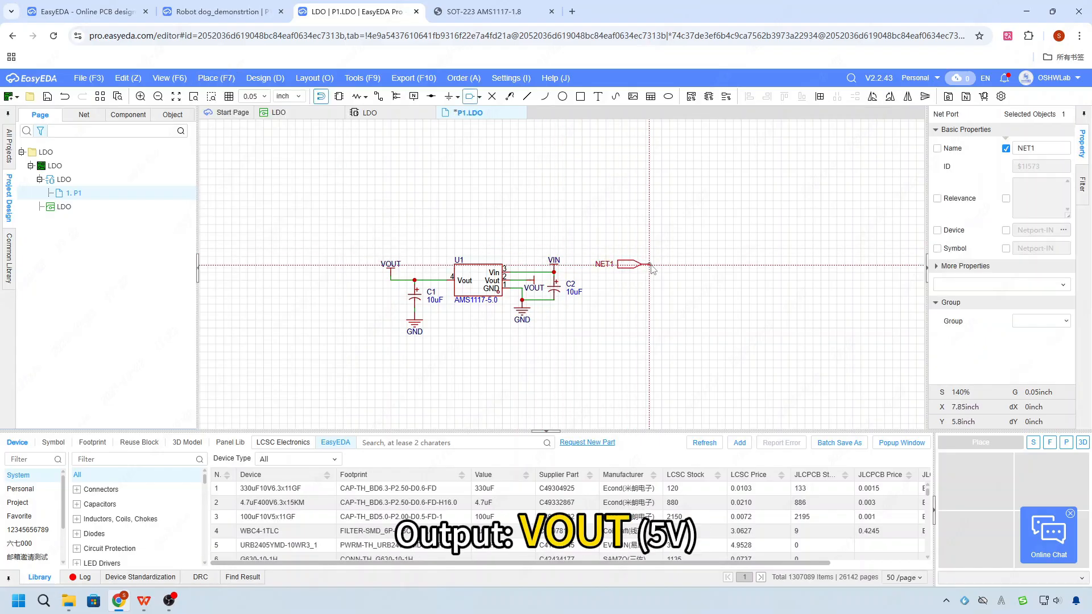
# - Place a short flag on the connection end of the NET1 input port
pyautogui.moveTo(650, 265); pyautogui.dragTo(607, 273, button='right')
pyautogui.click(431, 96)
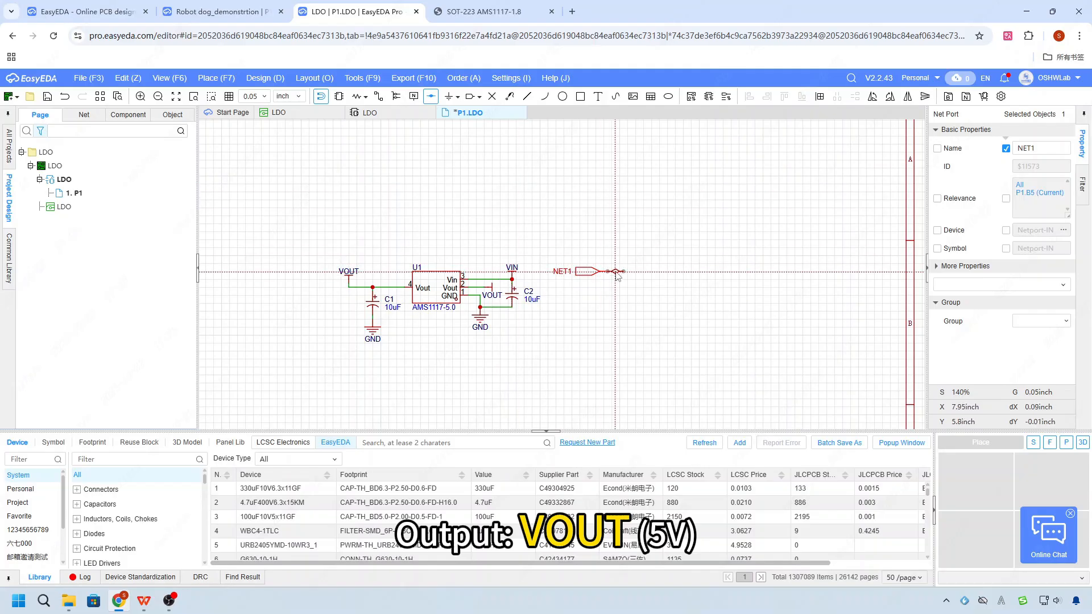
pyautogui.click(615, 269)
pyautogui.moveTo(637, 276); pyautogui.dragTo(634, 278, button='right')
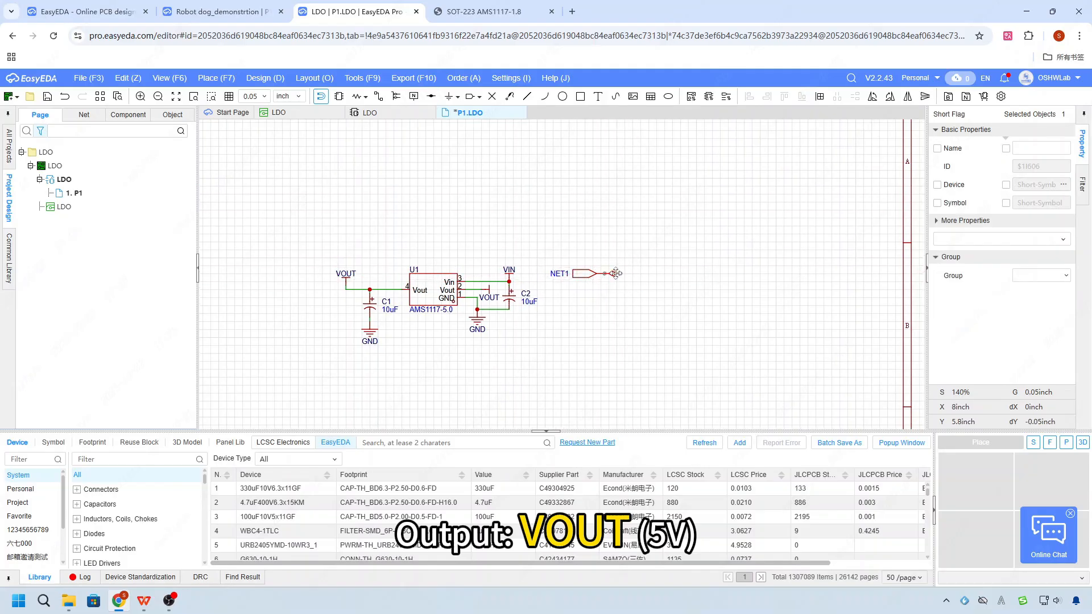
pyautogui.click(648, 292)
# - Place a copy of the VIN flag just above the NET1 input port
pyautogui.moveTo(575, 300); pyautogui.dragTo(568, 304, button='right')
pyautogui.scroll(2, 567, 304)
pyautogui.click(474, 272)
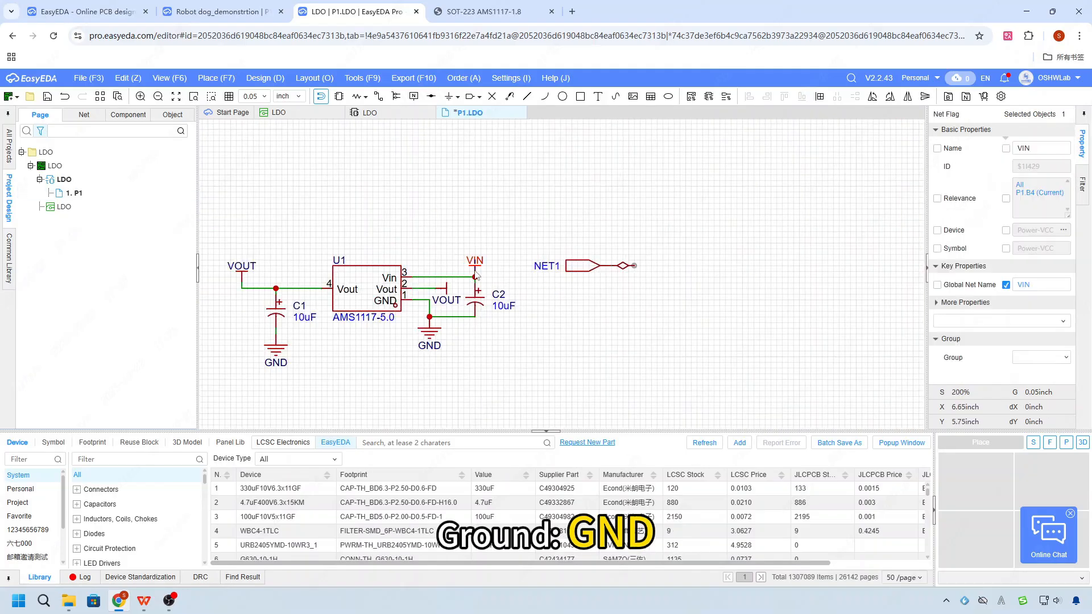
pyautogui.hotkey('ctrl', 'c')
pyautogui.hotkey('ctrl', 'v')
pyautogui.click(549, 248)
pyautogui.rightClick(625, 291)
# - Rotate the NET1 port together with its short flag by 180 degrees and shift them farther from the VIN flag
pyautogui.moveTo(662, 295); pyautogui.dragTo(539, 265)
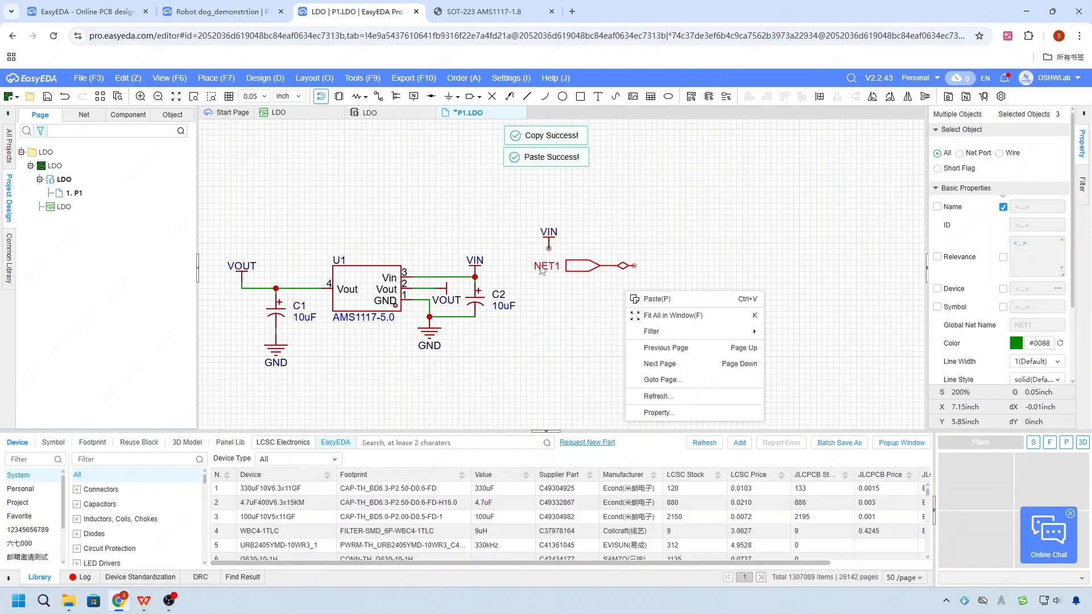
pyautogui.moveTo(665, 288); pyautogui.dragTo(531, 264)
pyautogui.press('space')
pyautogui.press('space')
pyautogui.click(632, 299)
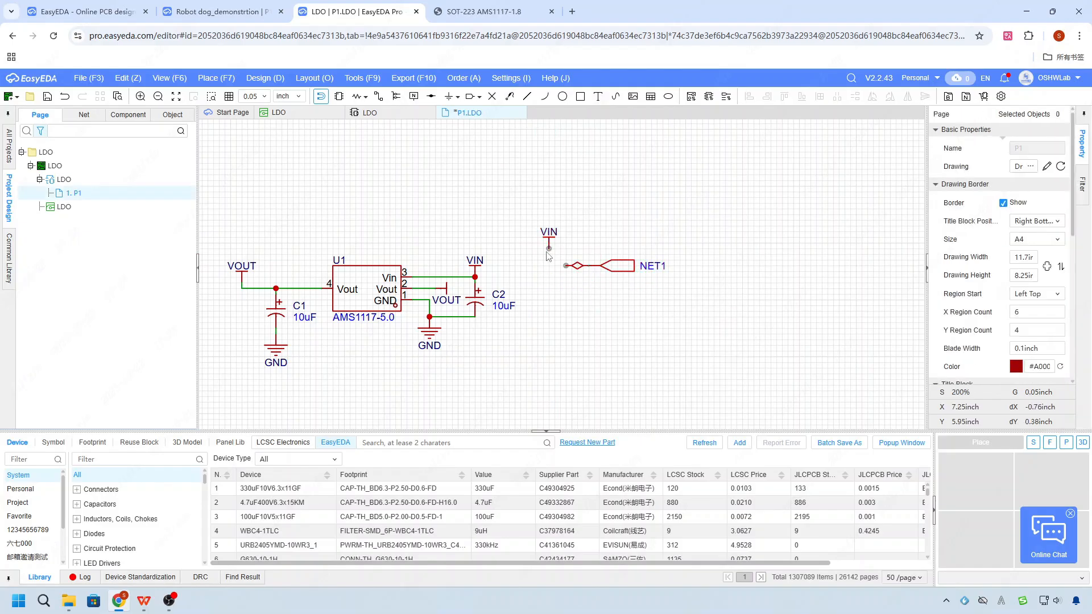
pyautogui.moveTo(648, 284); pyautogui.dragTo(671, 266)
pyautogui.click(696, 299)
# - Move the copied VIN flag nearer the short flag and wire the two together
pyautogui.moveTo(552, 245); pyautogui.dragTo(572, 254)
pyautogui.hotkey('alt', 'w')
pyautogui.click(566, 260)
pyautogui.click(617, 266)
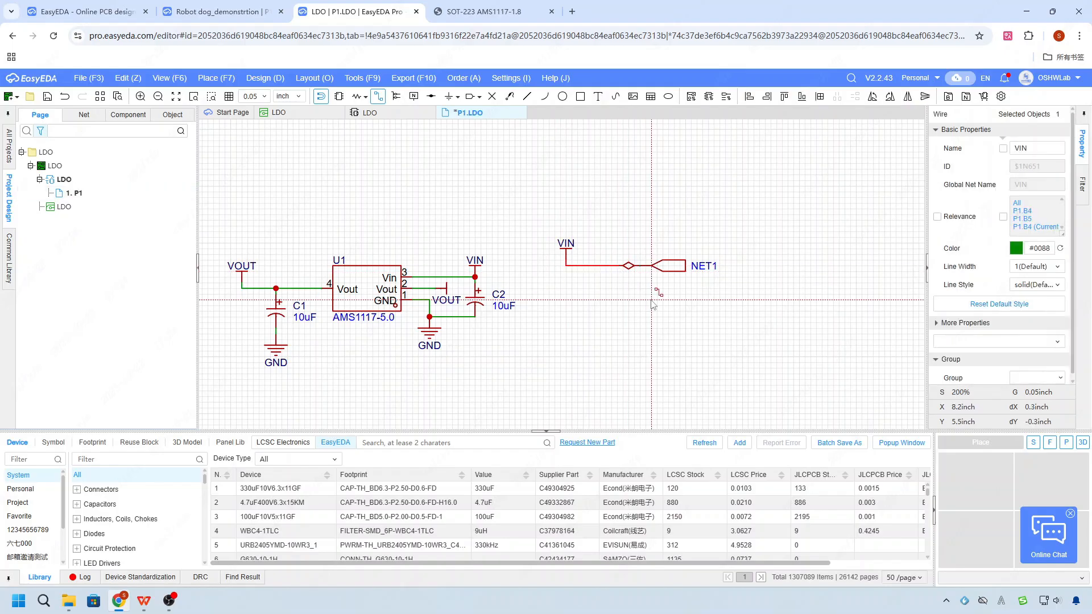
pyautogui.rightClick(651, 300)
# - Place a copy of the VOUT flag below the VIN flag of the port group
pyautogui.scroll(-1, 650, 301)
pyautogui.scroll(1, 392, 290)
pyautogui.click(355, 268)
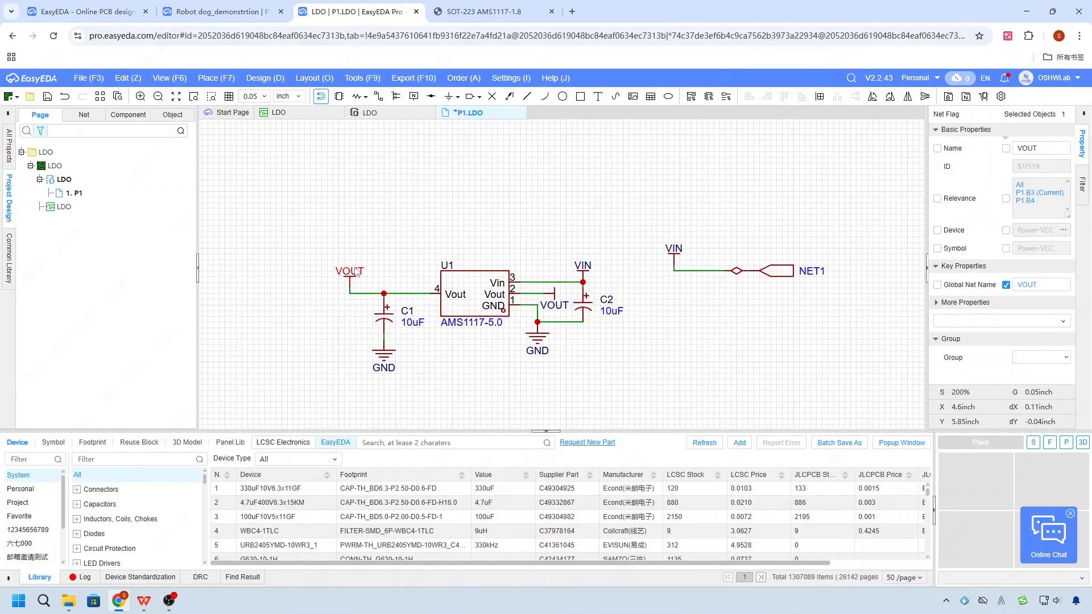
pyautogui.hotkey('ctrl', 'c')
pyautogui.hotkey('ctrl', 'v')
pyautogui.click(673, 311)
pyautogui.rightClick(725, 320)
pyautogui.click(705, 194)
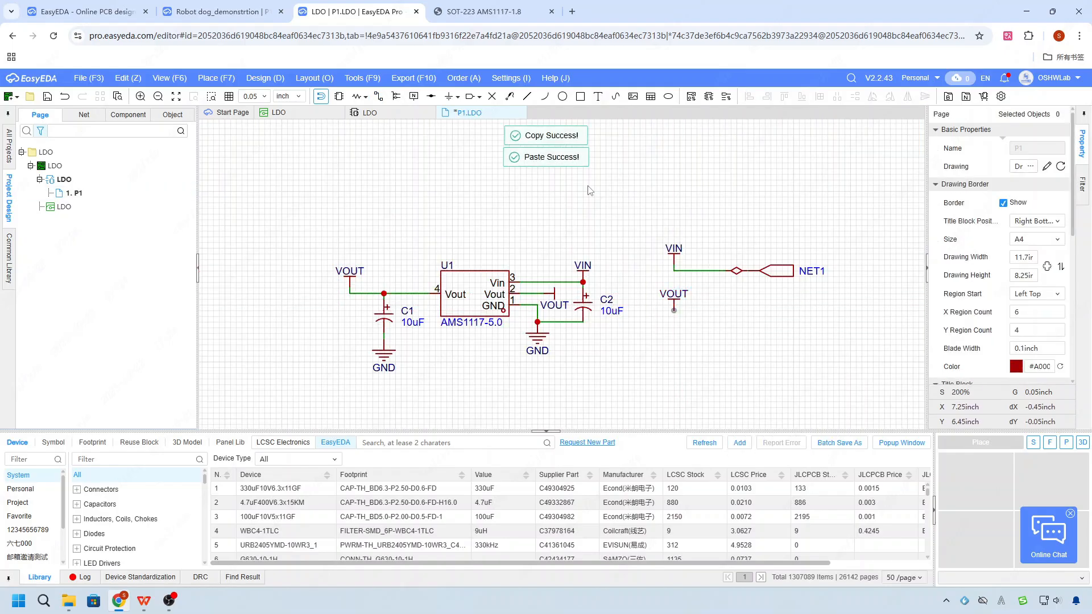
# - Place a second short flag to the right of the copied VOUT flag and a copy of the NET1 port beside it
pyautogui.click(432, 98)
pyautogui.click(737, 317)
pyautogui.rightClick(738, 320)
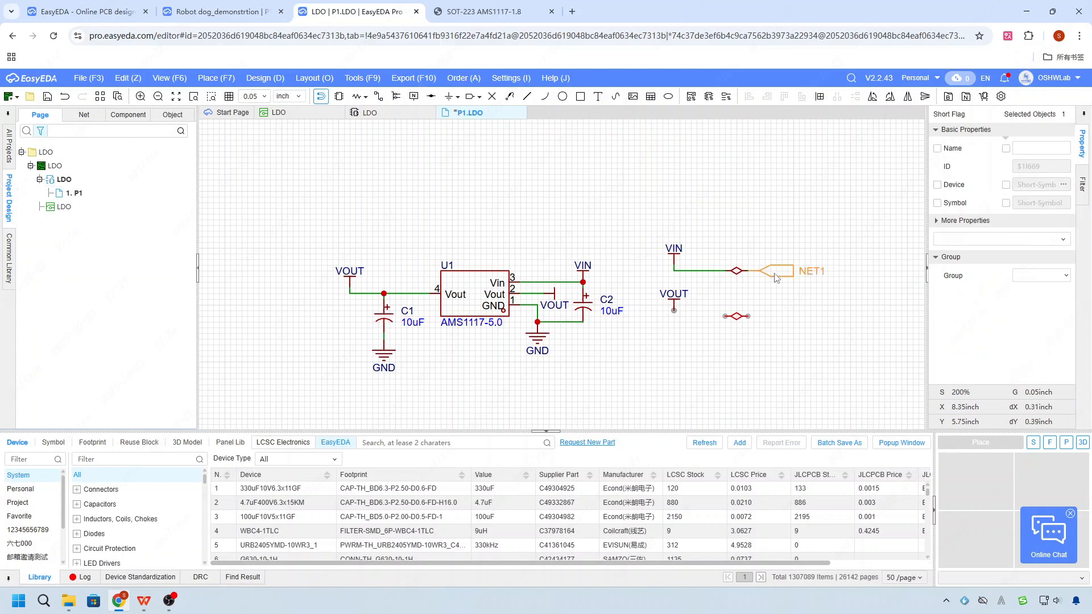
pyautogui.click(776, 278)
pyautogui.hotkey('ctrl', 'c')
pyautogui.hotkey('ctrl', 'v')
pyautogui.click(760, 316)
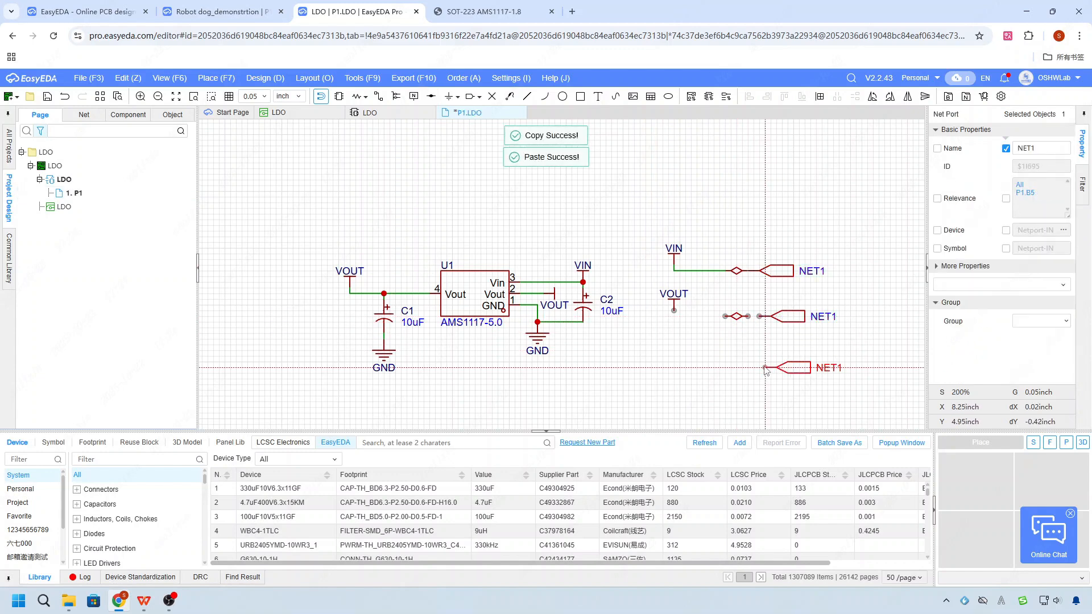
# - Place the copied NET1 port below the second port and a copy of the GND flag below the VOUT flag of the port group
pyautogui.click(770, 362)
pyautogui.rightClick(786, 386)
pyautogui.click(750, 382)
pyautogui.click(541, 344)
pyautogui.hotkey('ctrl', 'c')
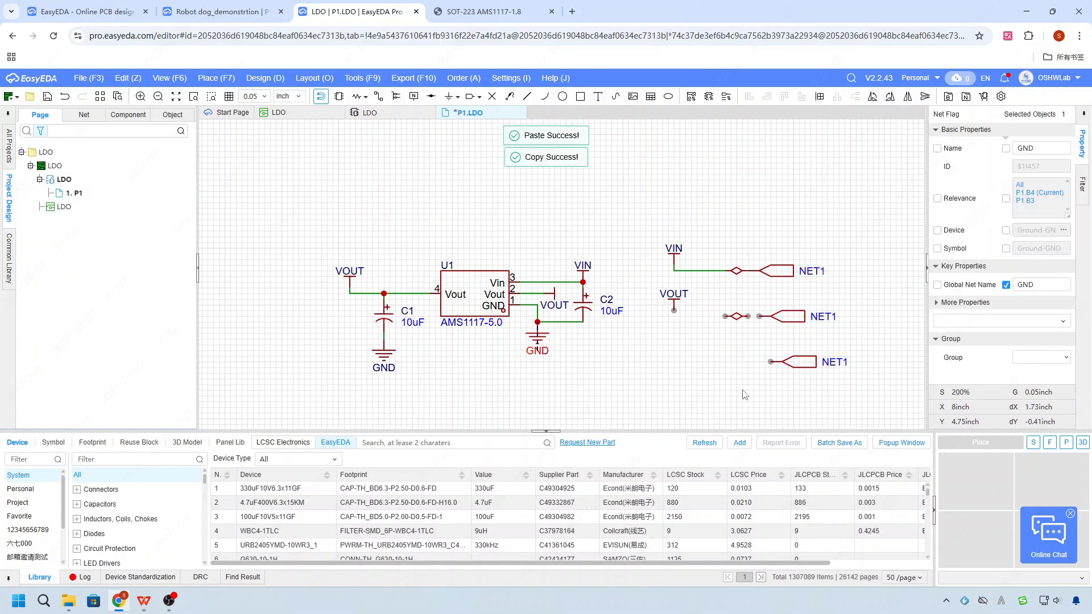
pyautogui.hotkey('ctrl', 'v')
pyautogui.click(676, 390)
pyautogui.rightClick(710, 381)
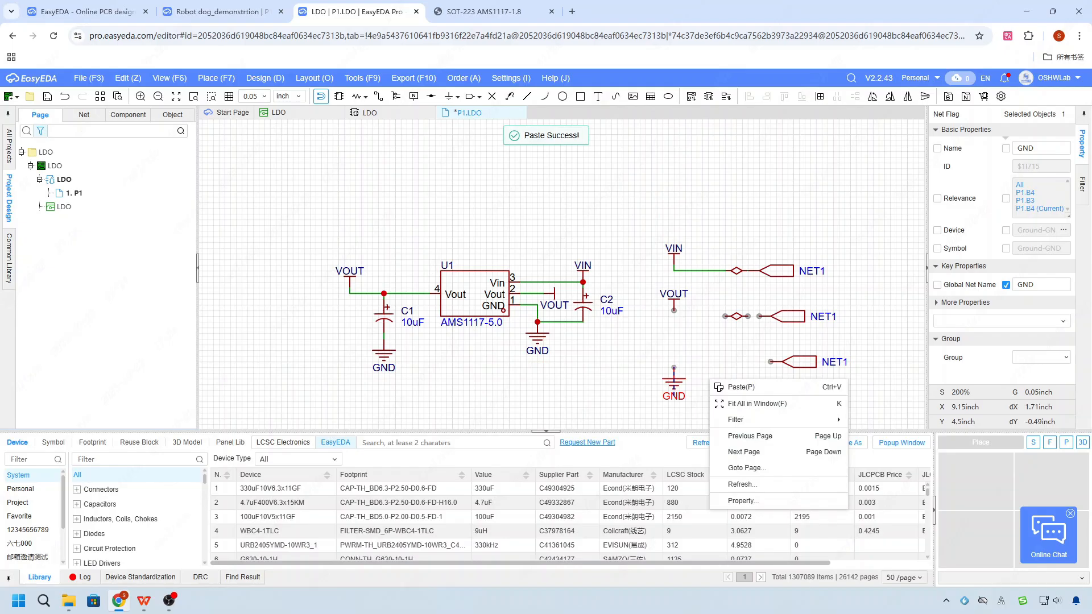
# - Wire the VOUT flag of the port group to its short flag and on to the neighbouring NET1 port
pyautogui.scroll(2, 745, 342)
pyautogui.click(712, 333)
pyautogui.hotkey('alt', 'w')
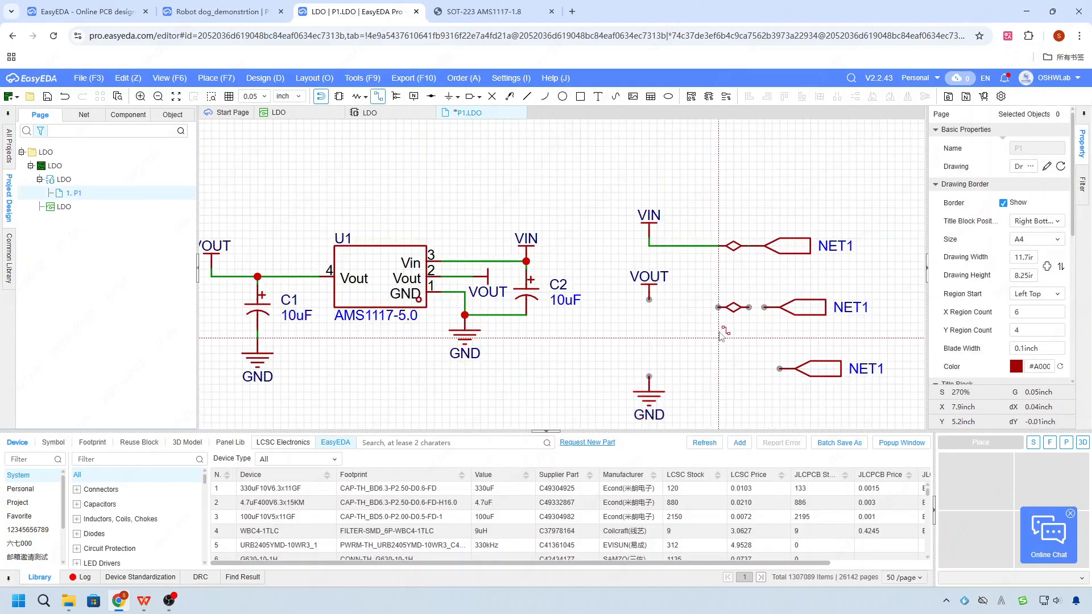
pyautogui.click(649, 300)
pyautogui.click(718, 307)
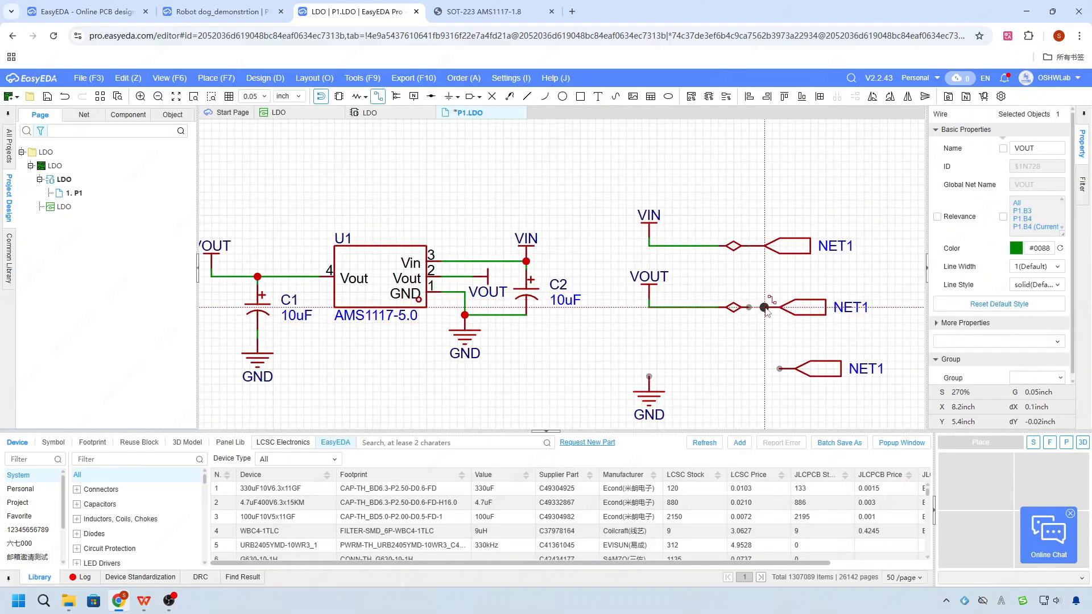
pyautogui.press('Escape')
# - Place a third short flag between the copied GND flag and the lowest NET1 port and wire all three together
pyautogui.click(430, 97)
pyautogui.click(733, 368)
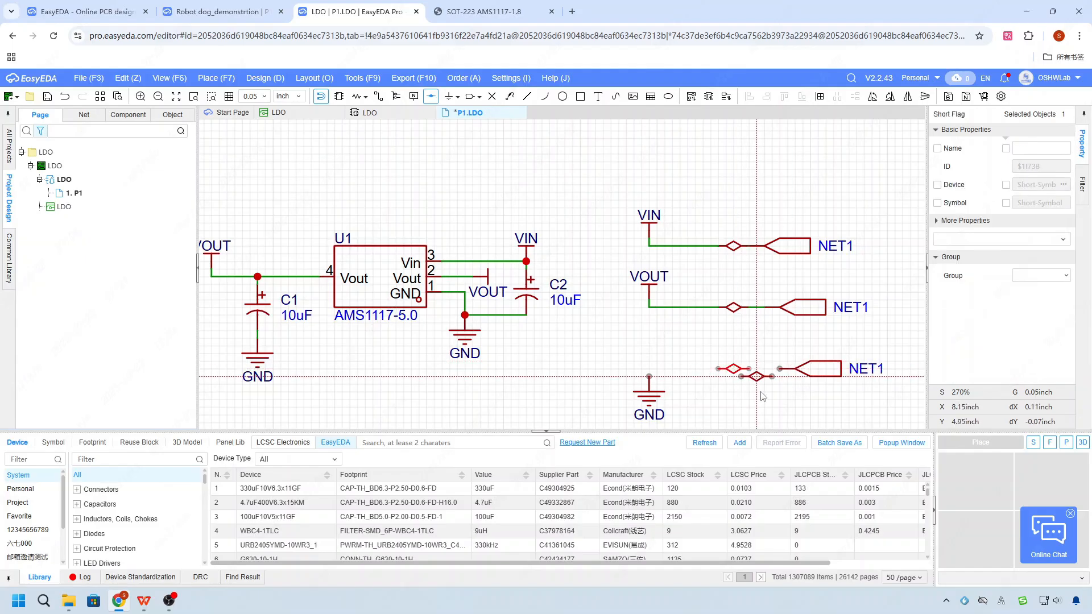
pyautogui.rightClick(760, 396)
pyautogui.hotkey('alt', 'w')
pyautogui.click(648, 375)
pyautogui.click(718, 369)
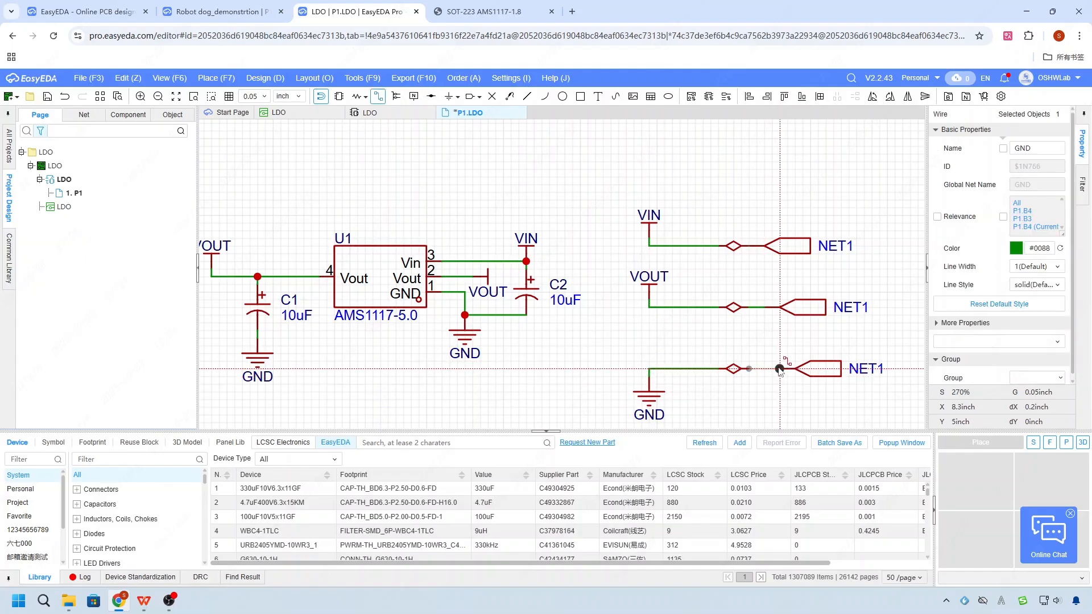
pyautogui.press('Escape')
# - Rename the net port on the VIN line as VIN(5-12V)
pyautogui.scroll(-2, 718, 391)
pyautogui.doubleClick(811, 284)
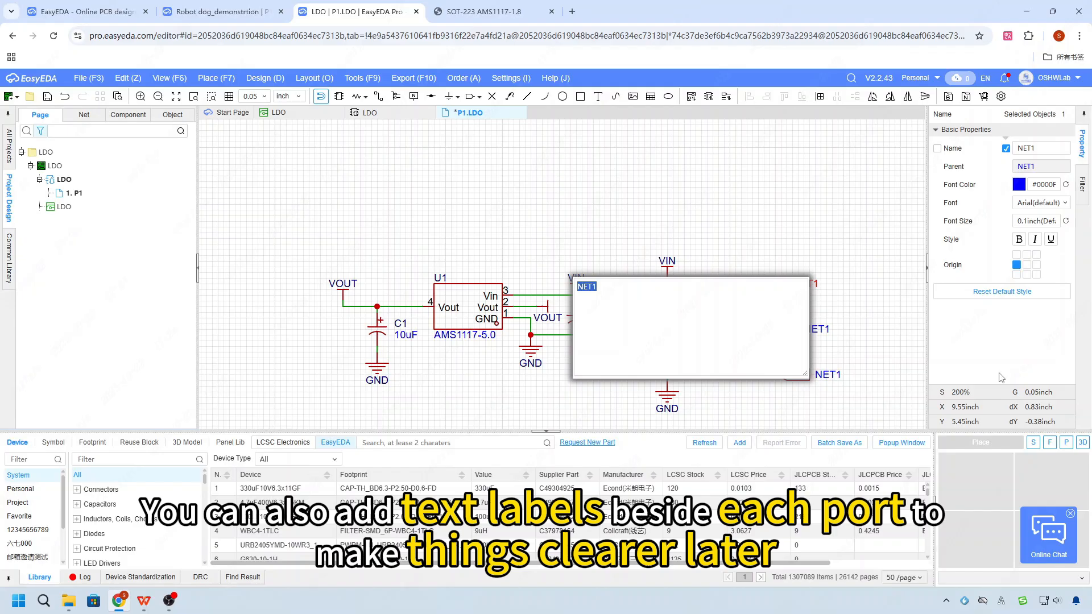
pyautogui.moveTo(599, 286); pyautogui.dragTo(543, 280)
pyautogui.press('capslock')
pyautogui.write('vin')
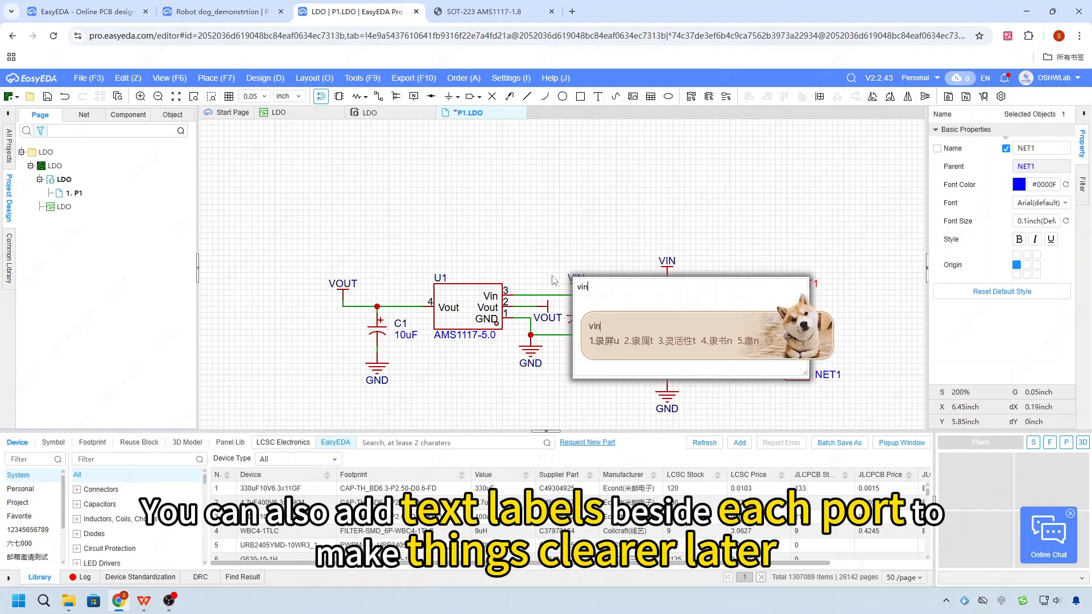
pyautogui.press('Escape')
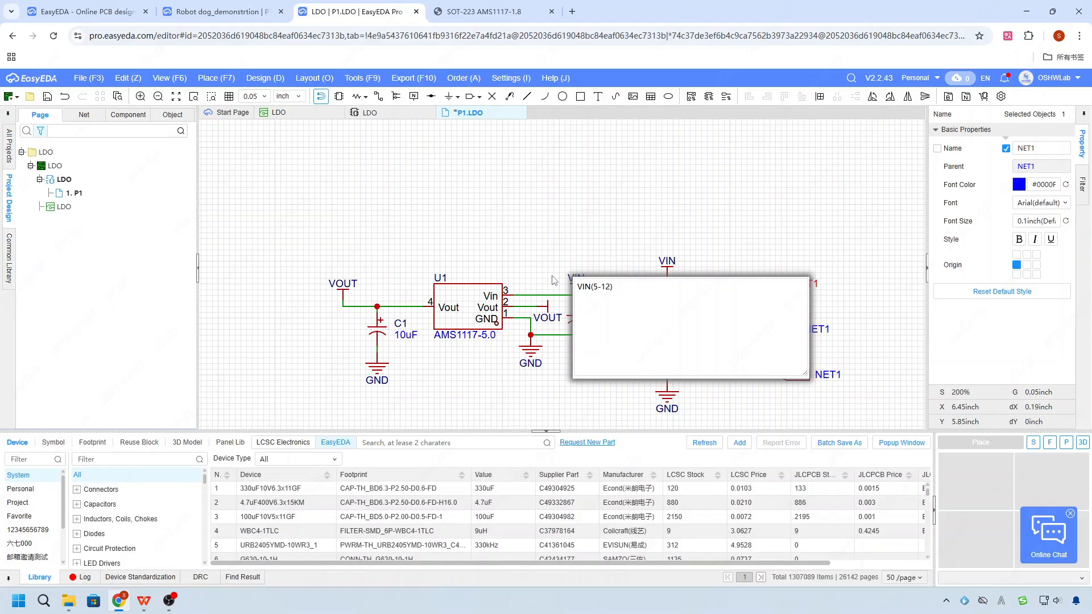
pyautogui.write('v')
pyautogui.press('BackSpace')
pyautogui.press('capslock')
pyautogui.write('V')
pyautogui.press('Return')
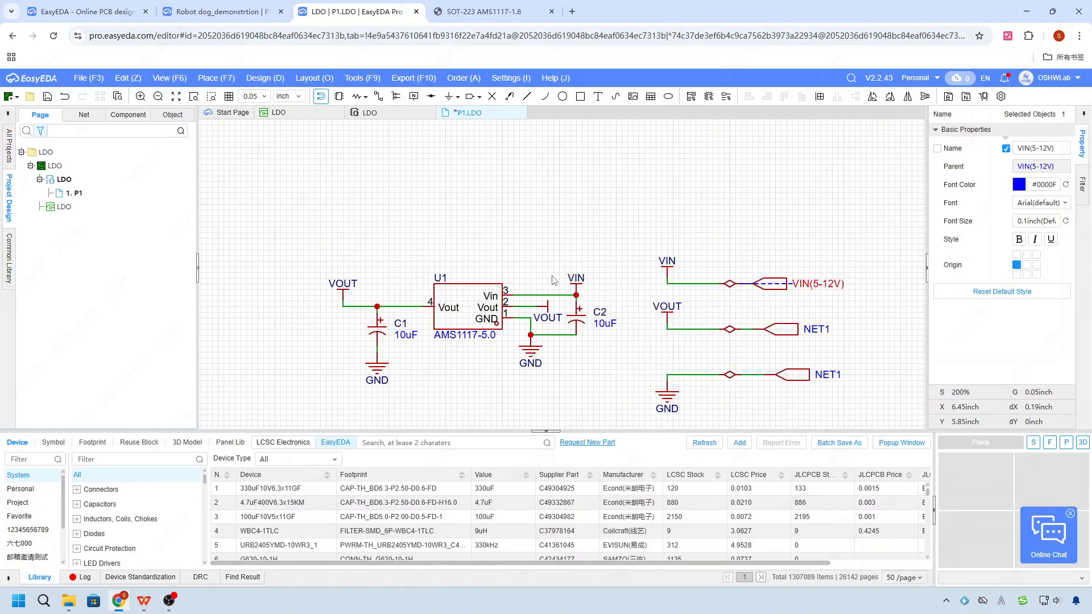
# - Rename the net port on the VOUT line as VOUT5V
pyautogui.doubleClick(822, 329)
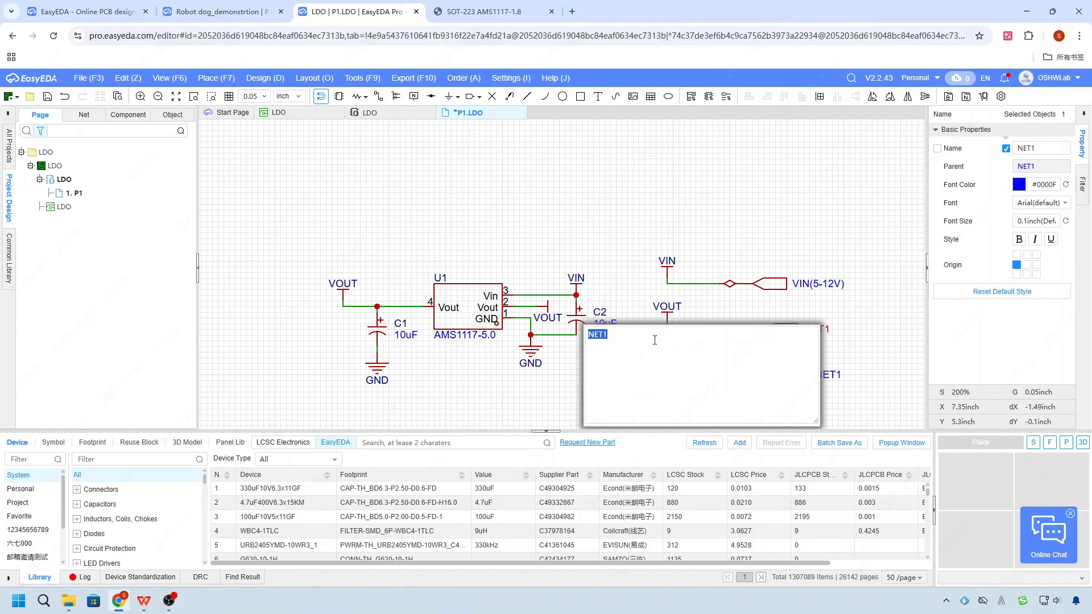
pyautogui.write('5v')
pyautogui.press('BackSpace')
pyautogui.press('capslock')
pyautogui.write('V')
pyautogui.press('Return')
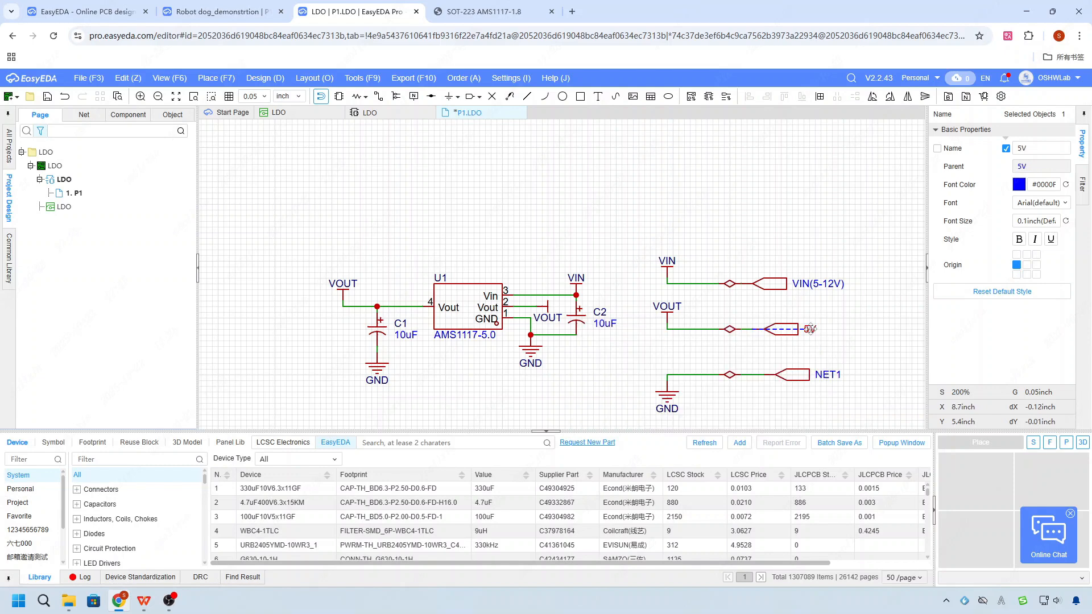
pyautogui.doubleClick(814, 330)
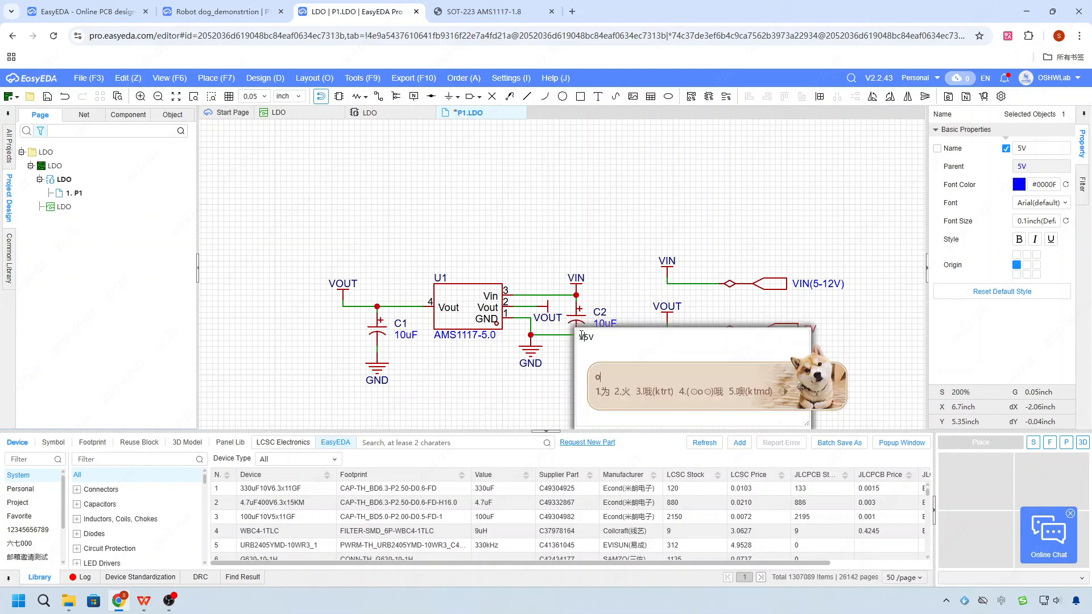
pyautogui.press('Return')
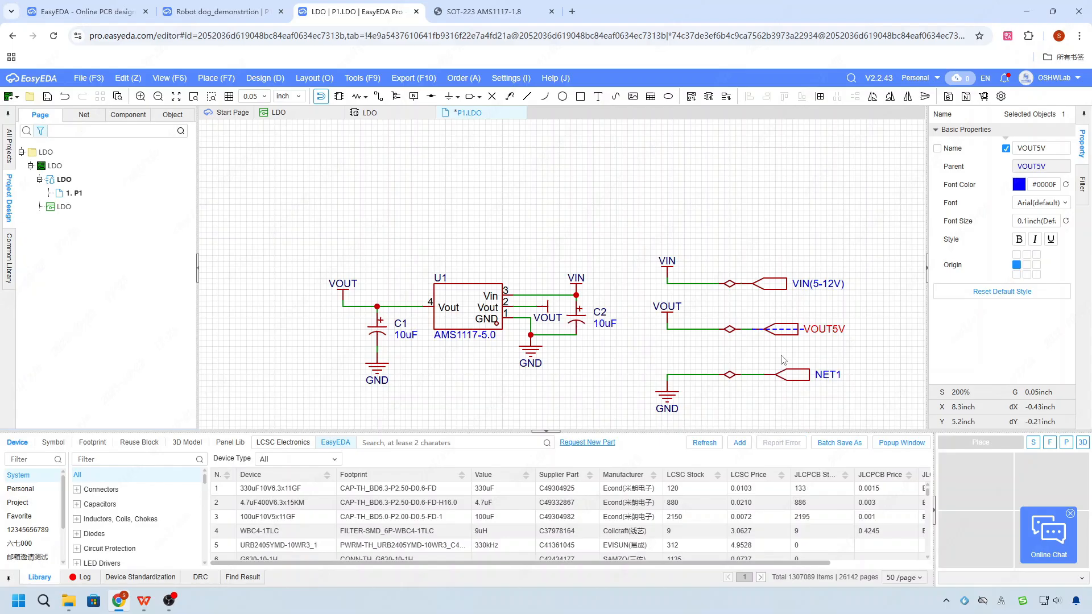
# - Insert a hyphen into the VOUT5V port name so that it reads VOUT-5V
pyautogui.click(874, 361)
pyautogui.click(844, 331)
pyautogui.doubleClick(843, 329)
pyautogui.click(629, 336)
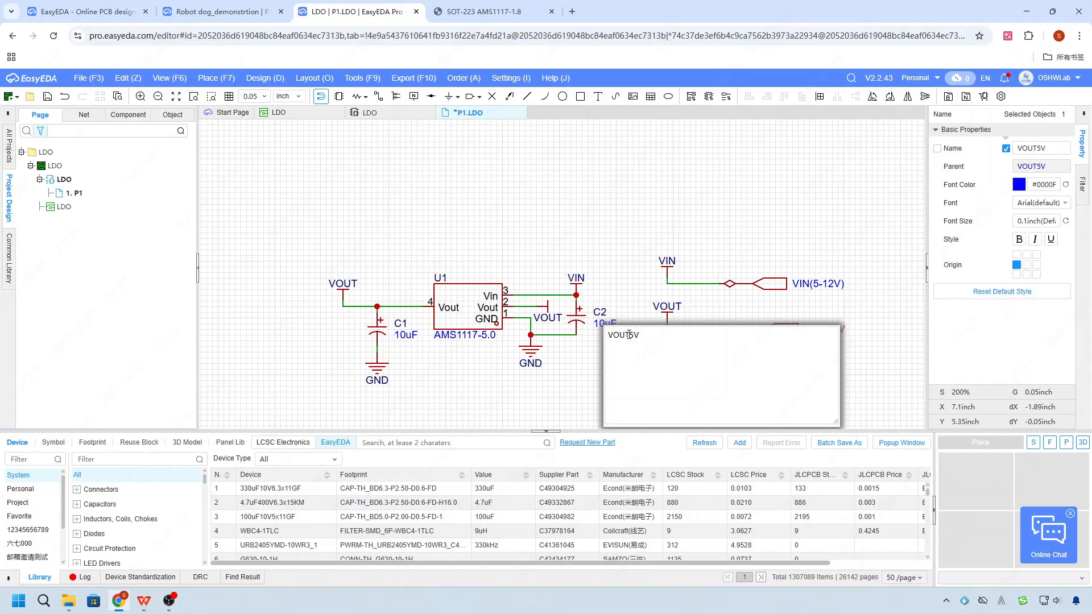
pyautogui.write('-')
pyautogui.press('Return')
# - Rename the net port on the GND line as GND and save the schematic
pyautogui.doubleClick(831, 375)
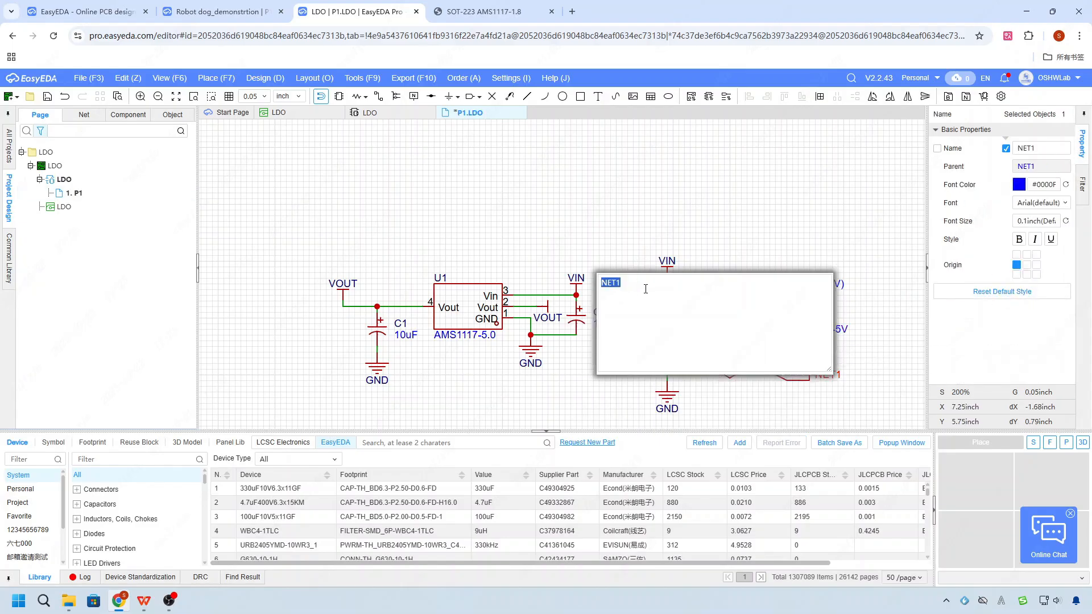
pyautogui.write('GND')
pyautogui.press('Return')
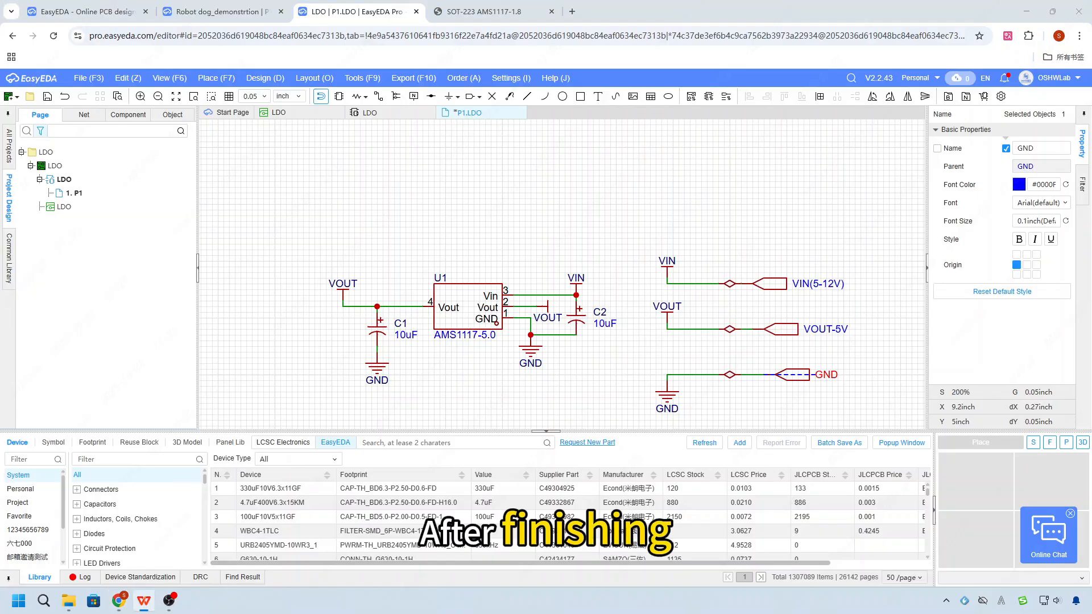
pyautogui.click(748, 328)
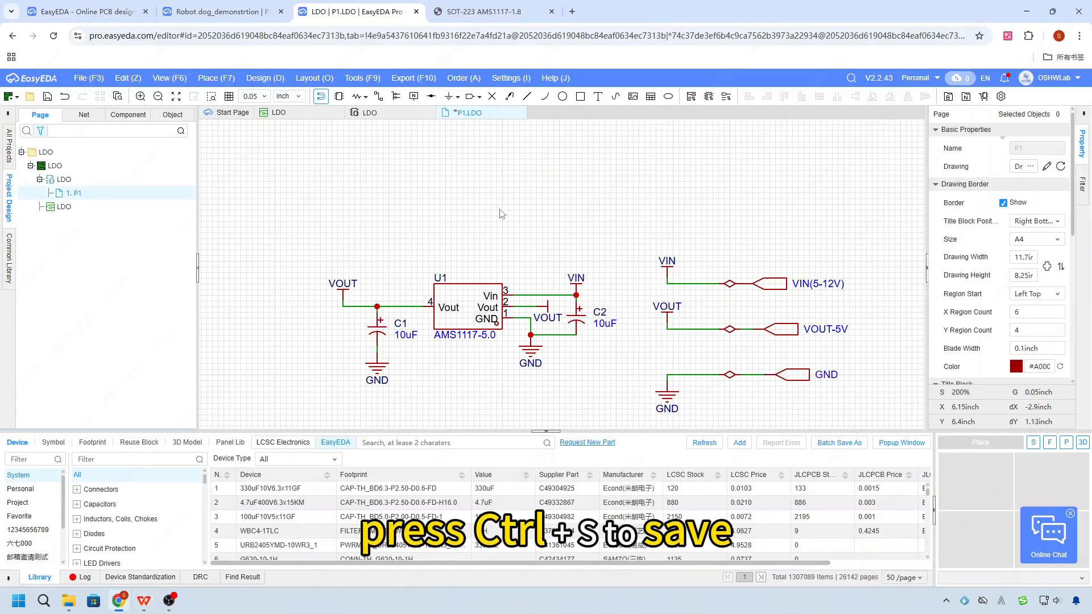
pyautogui.scroll(-4, 740, 318)
pyautogui.hotkey('ctrl', 's')
# - Generate the block symbol from the schematic and accept updating its pins to match the net ports
pyautogui.scroll(1, 677, 274)
pyautogui.scroll(2, 676, 275)
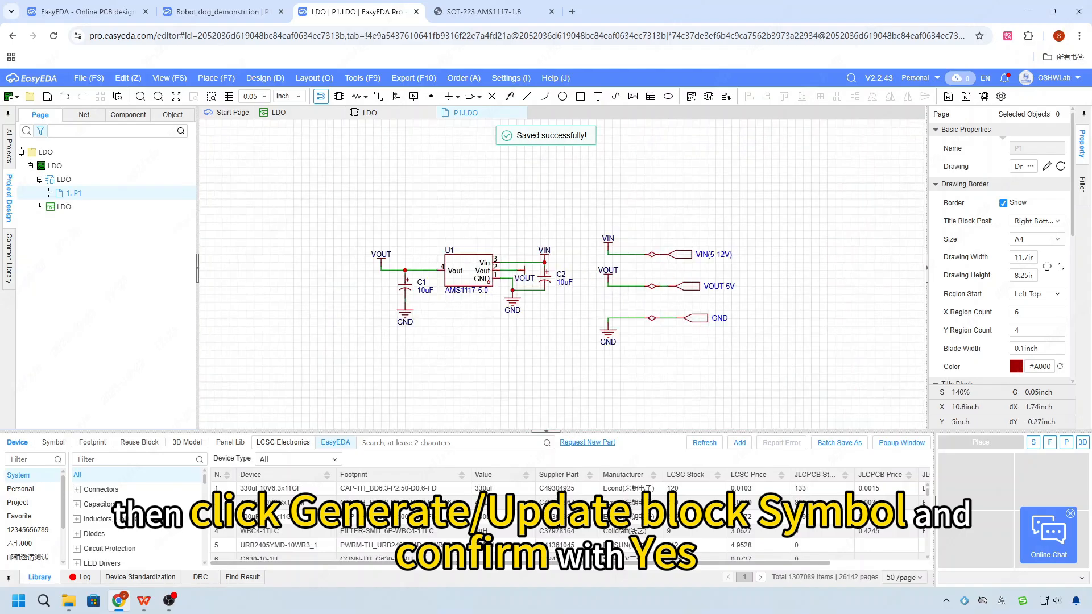
pyautogui.click(709, 100)
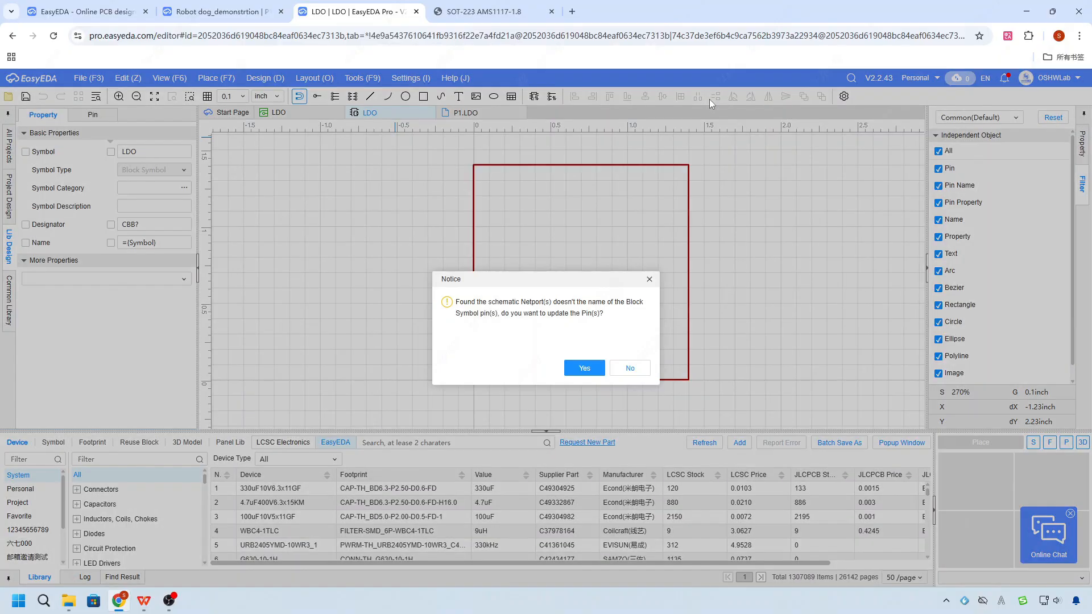
pyautogui.click(583, 368)
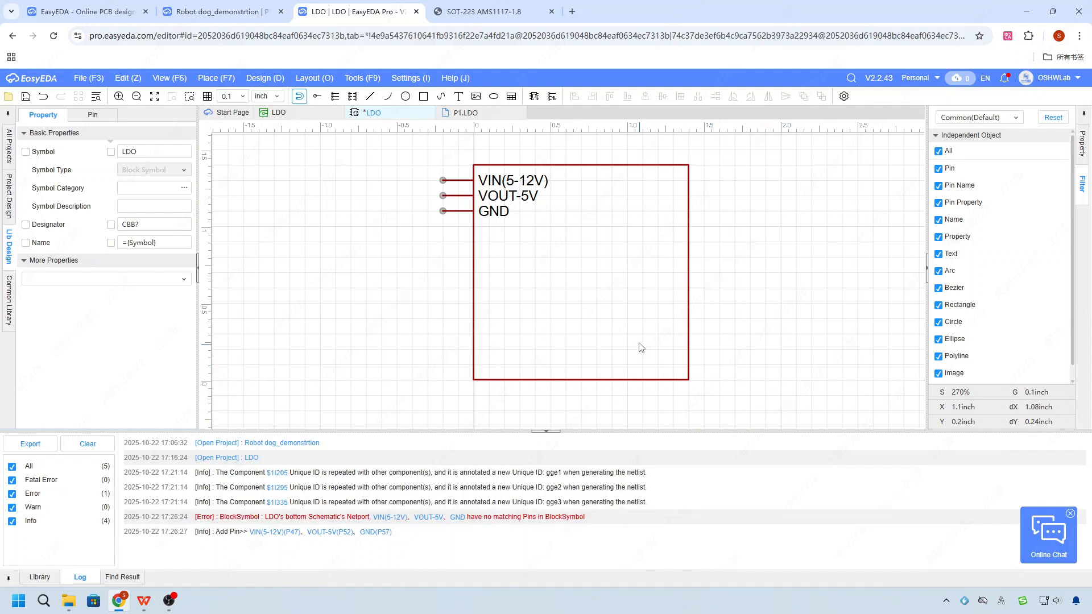
# - Move the VOUT-5V pin to the right side of the block symbol facing outward and shrink the symbol outline
pyautogui.click(491, 198)
pyautogui.moveTo(493, 198); pyautogui.dragTo(660, 181)
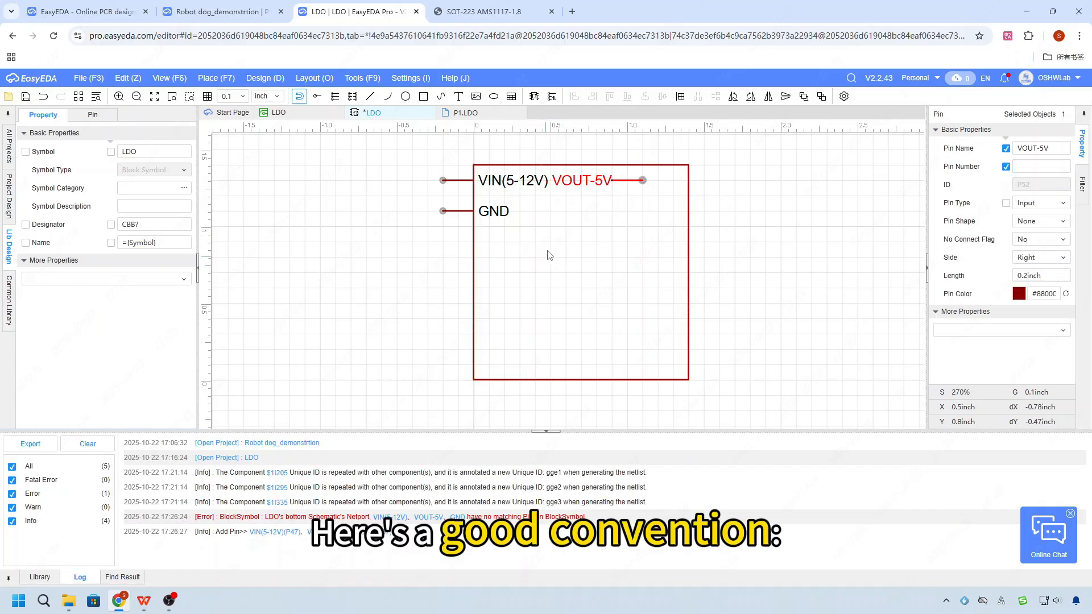
pyautogui.click(688, 379)
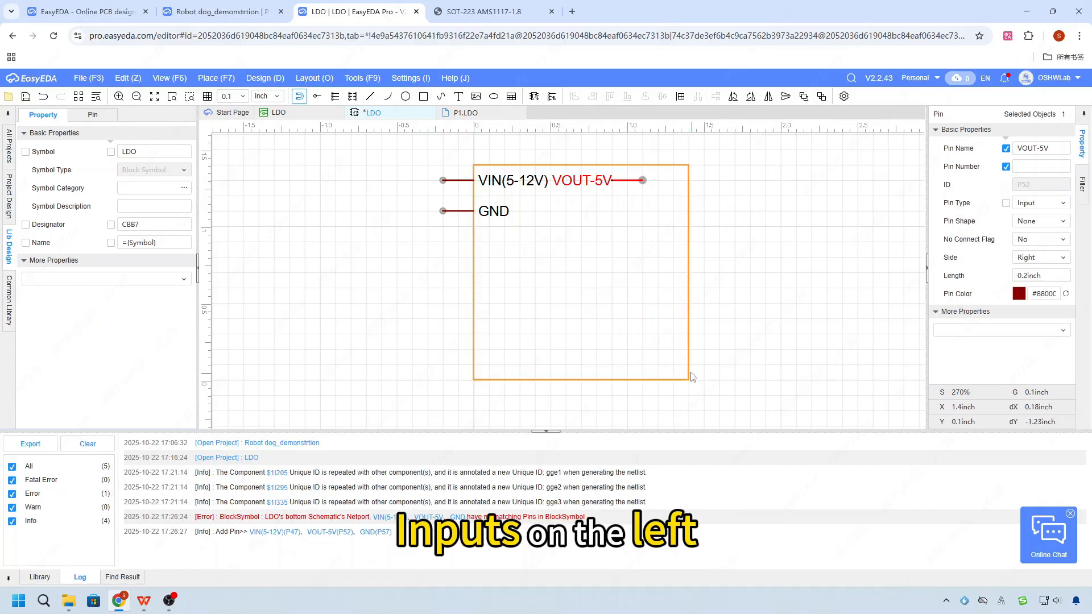
pyautogui.moveTo(688, 377); pyautogui.dragTo(612, 227)
# - Move the GND pin to the lower edge of the block symbol and rotate it to point downward
pyautogui.moveTo(498, 215); pyautogui.dragTo(560, 261)
pyautogui.press('space')
pyautogui.click(573, 245)
pyautogui.press('space')
# - Adjust the VOUT-5V pin and the outline so that the pin sits on the symbol's right edge
pyautogui.moveTo(551, 196); pyautogui.dragTo(575, 182)
pyautogui.click(549, 199)
pyautogui.click(624, 182)
pyautogui.click(631, 201)
pyautogui.click(631, 369)
pyautogui.scroll(-3, 633, 395)
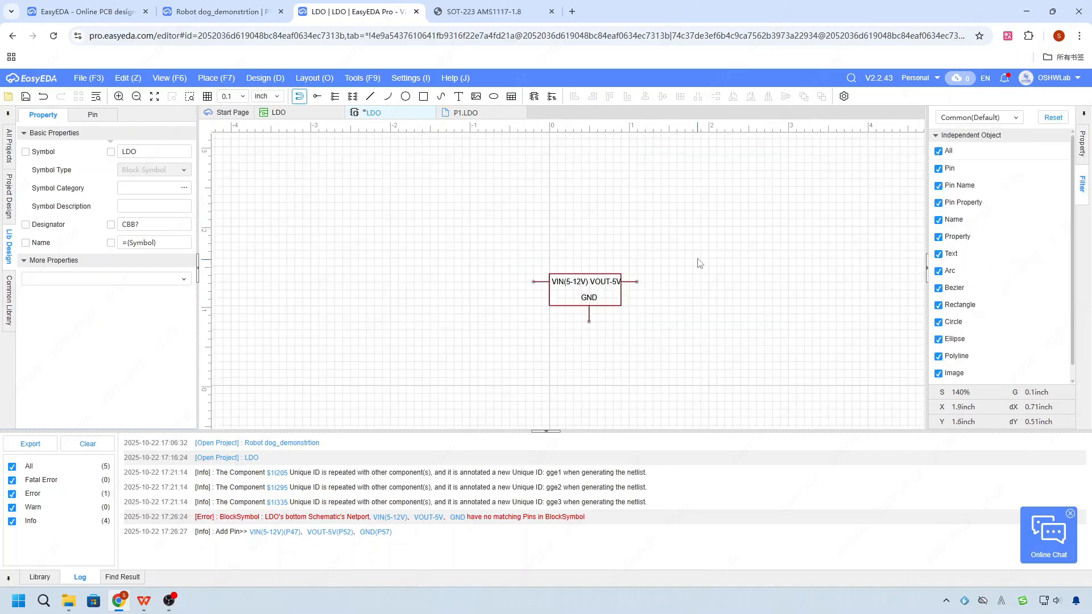
# - Refit the symbol outline to about 1 by 0.3 inch with the pins on its edges, and save the block symbol
pyautogui.scroll(3, 699, 261)
pyautogui.click(550, 342)
pyautogui.moveTo(551, 349); pyautogui.dragTo(600, 306)
pyautogui.click(531, 377)
pyautogui.click(553, 336)
pyautogui.click(586, 341)
pyautogui.click(584, 306)
pyautogui.click(664, 355)
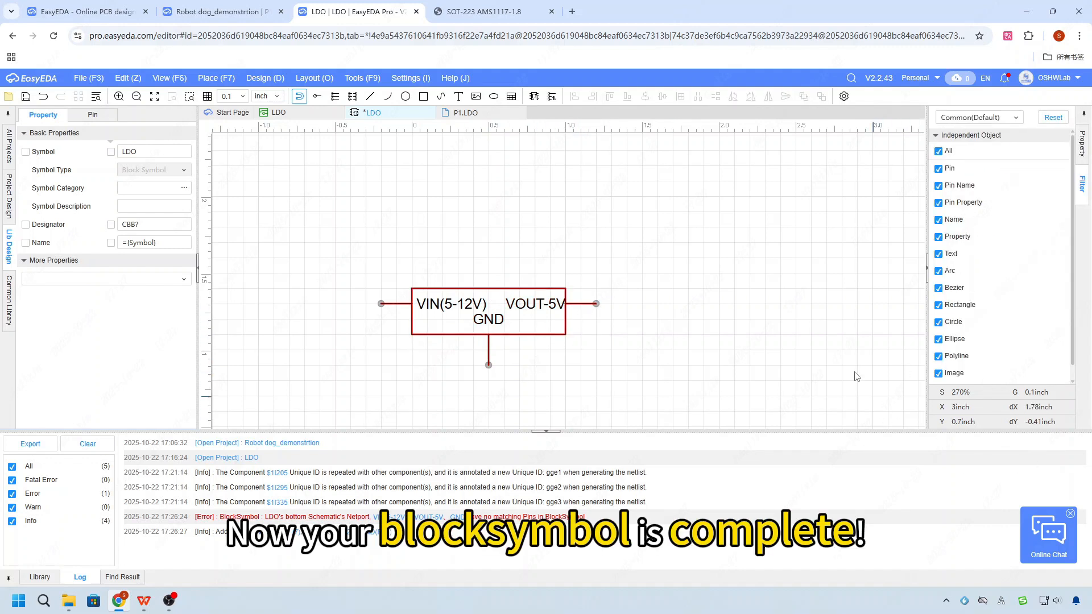
pyautogui.hotkey('ctrl', 's')
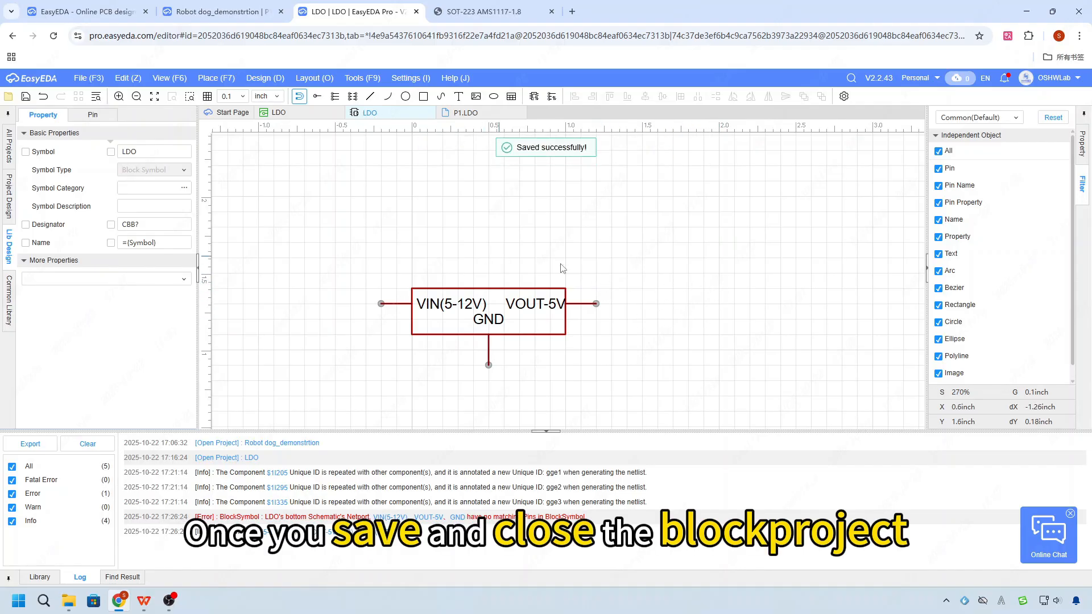
# - Switch to the Robot dog_demonstrtion schematic and expand the LDO block among the Personal library's reuse blocks
pyautogui.click(228, 17)
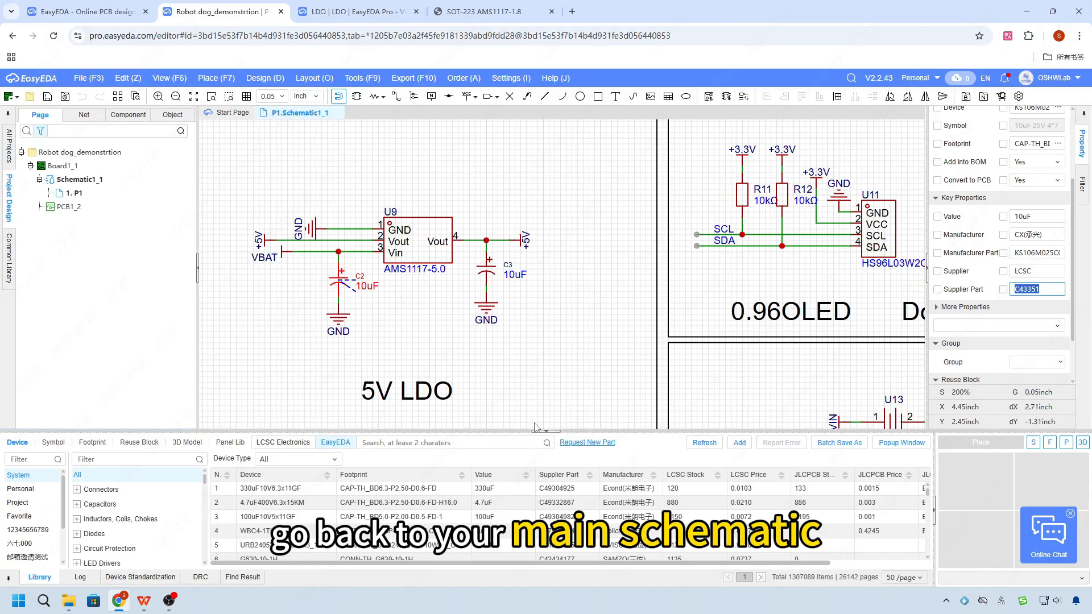
pyautogui.click(523, 305)
pyautogui.scroll(-3, 523, 304)
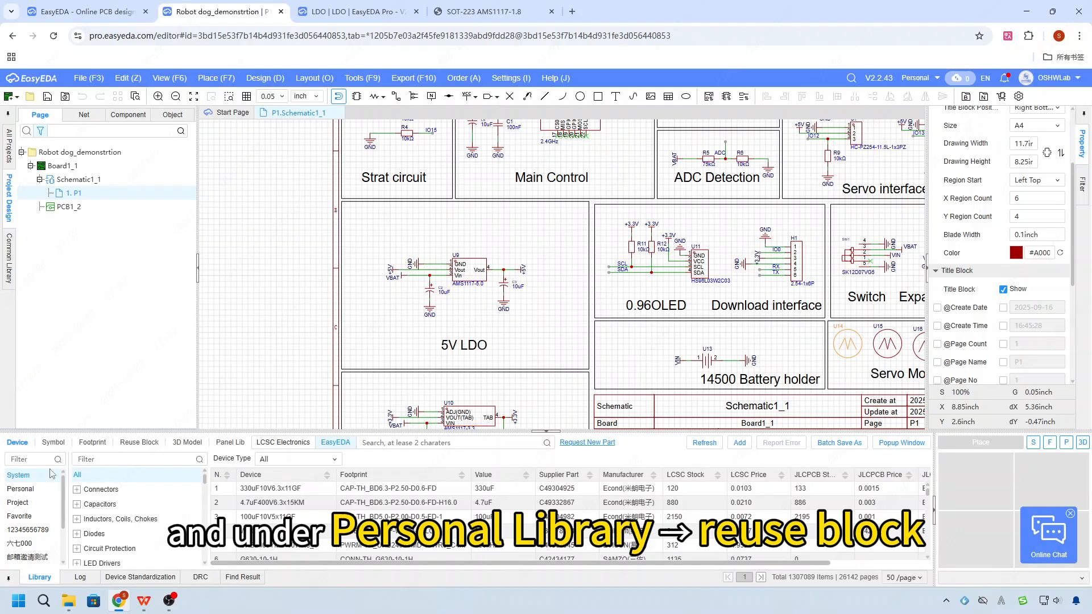
pyautogui.click(25, 489)
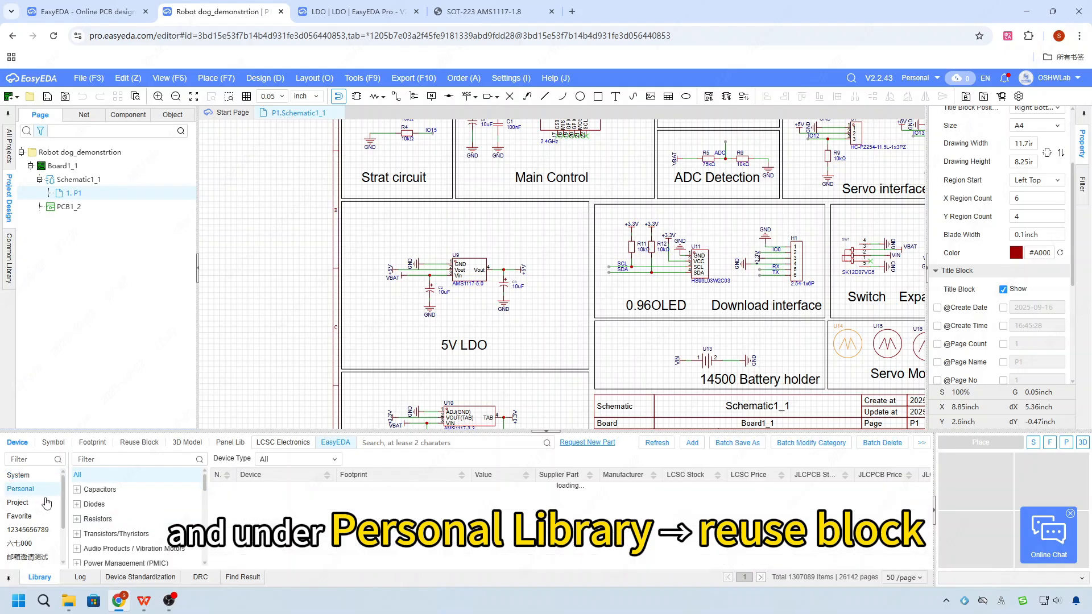
pyautogui.click(138, 443)
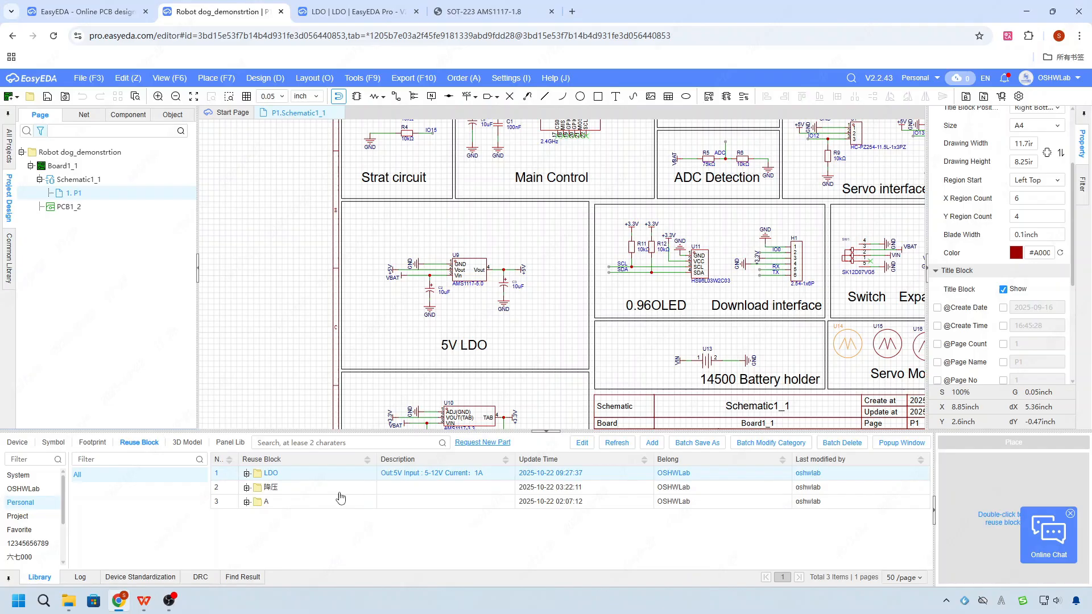
pyautogui.click(246, 473)
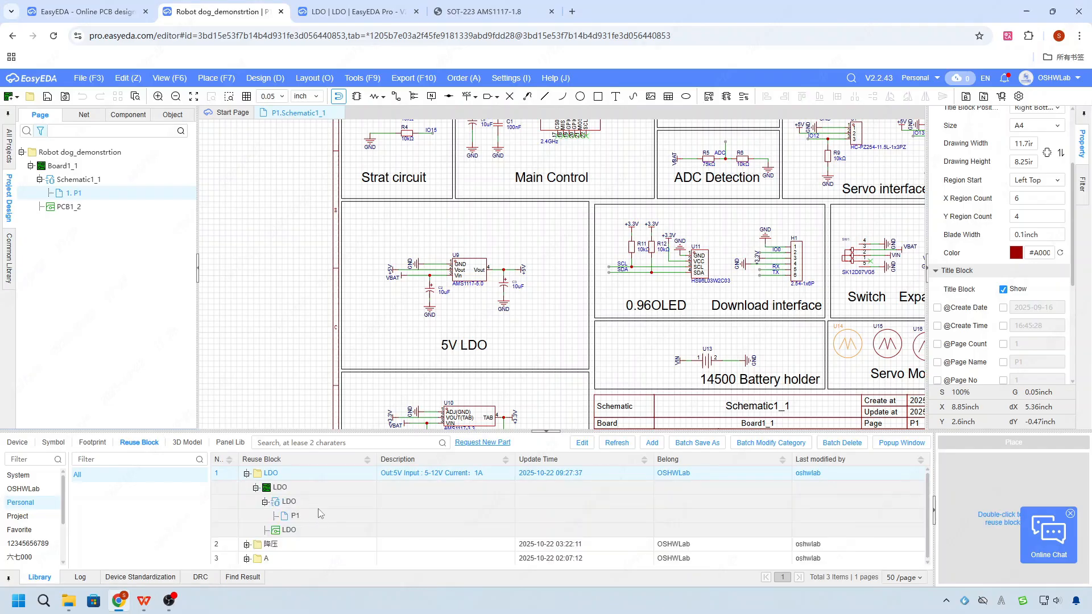
# - Place the LDO block symbol outside the left border of the main schematic sheet
pyautogui.click(309, 503)
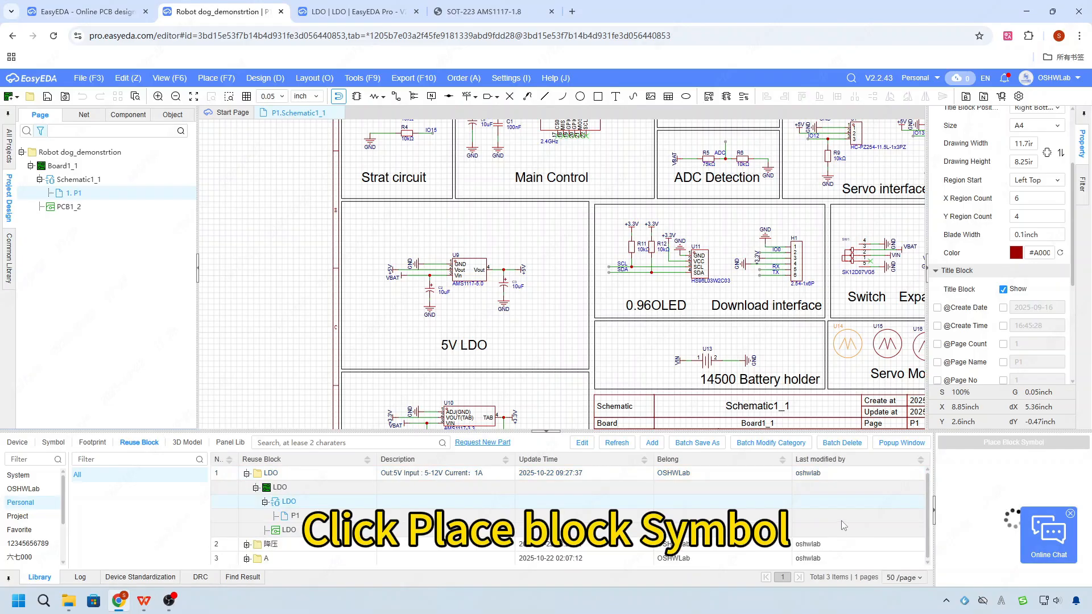
pyautogui.click(981, 449)
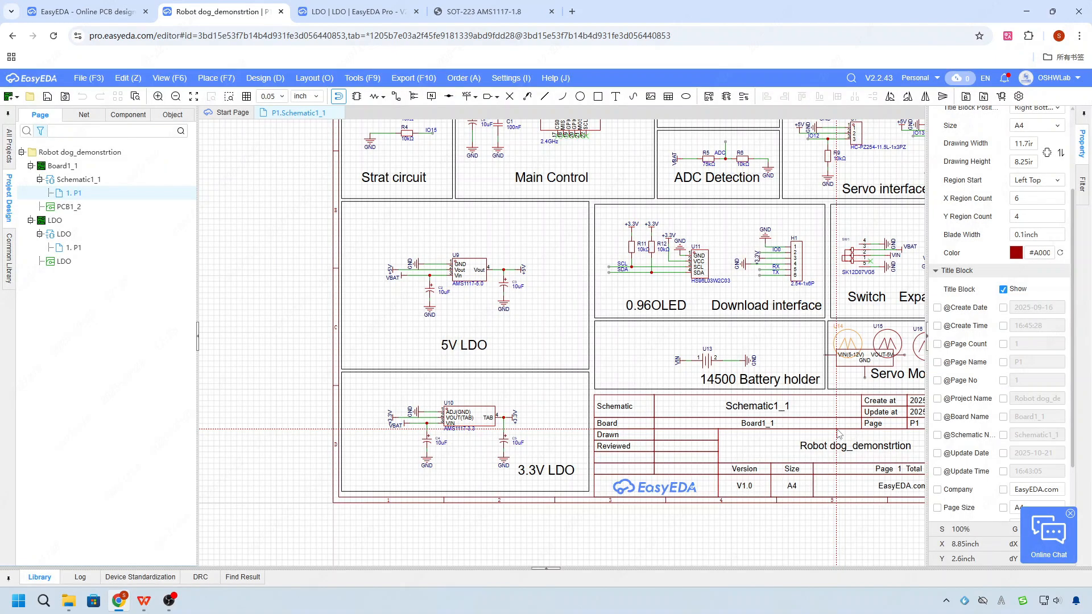
pyautogui.click(338, 382)
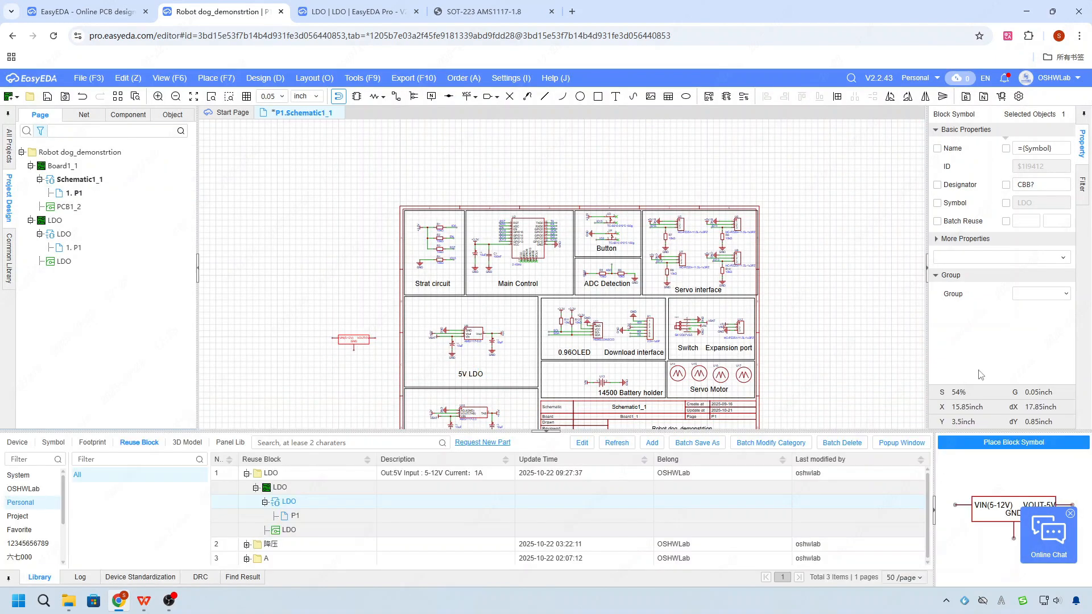
# - Open the placed LDO block's schematic page P1 and the LDO entry of the Personal library's reuse blocks
pyautogui.scroll(5, 411, 342)
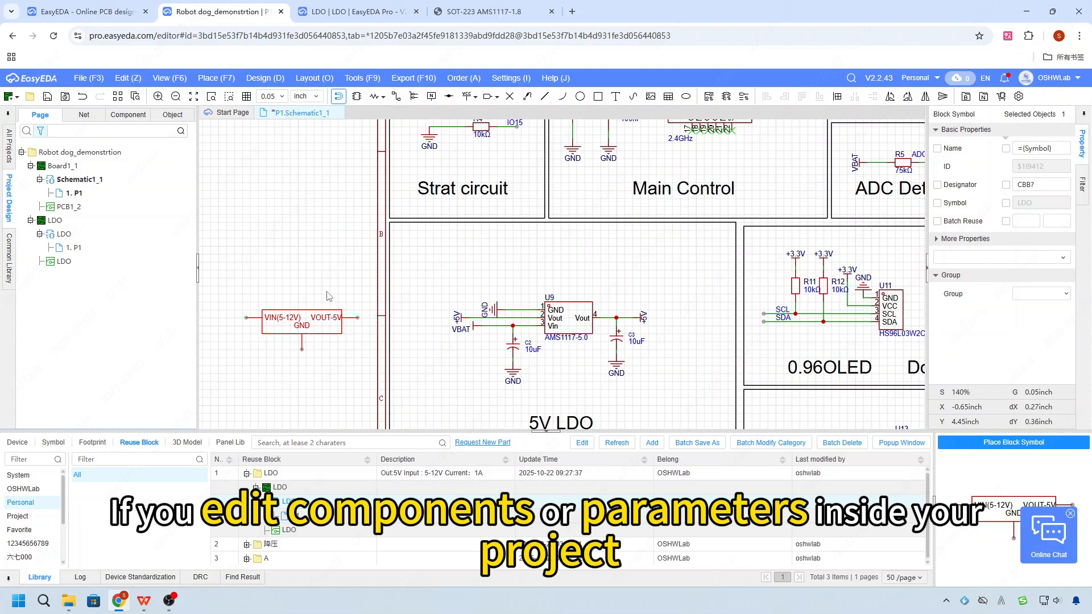
pyautogui.doubleClick(131, 248)
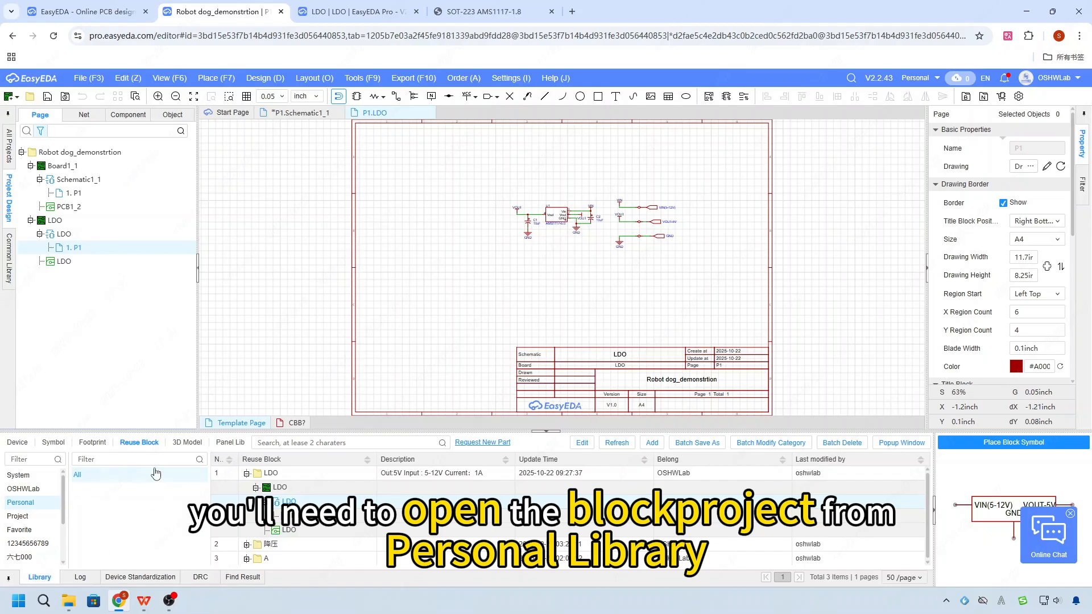
pyautogui.rightClick(320, 499)
pyautogui.click(362, 519)
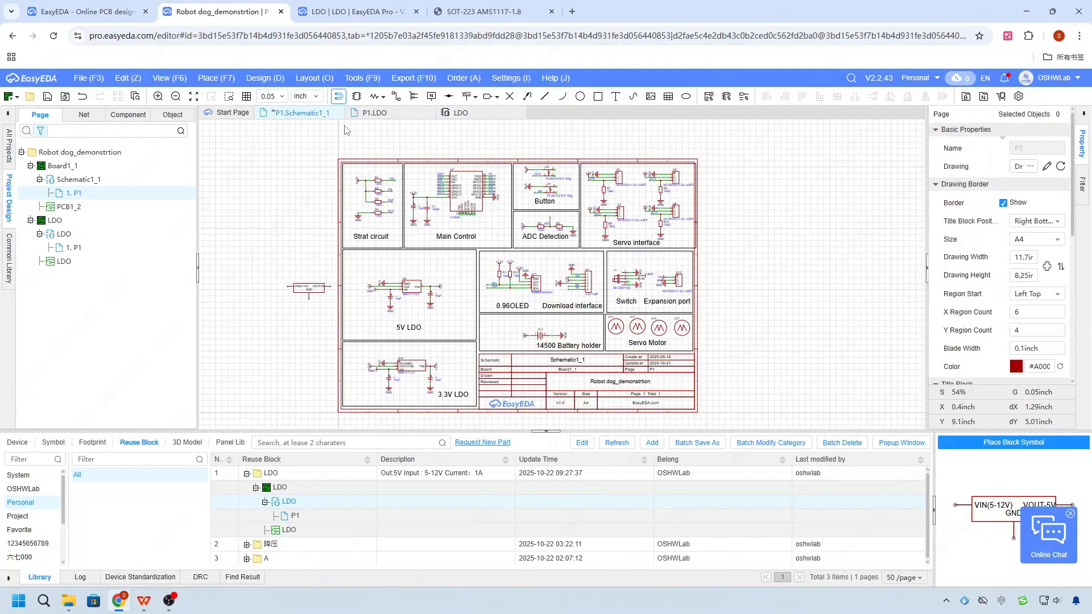
# - Update the PCB from the main schematic and apply all the listed changes to PCB1_2
pyautogui.click(265, 78)
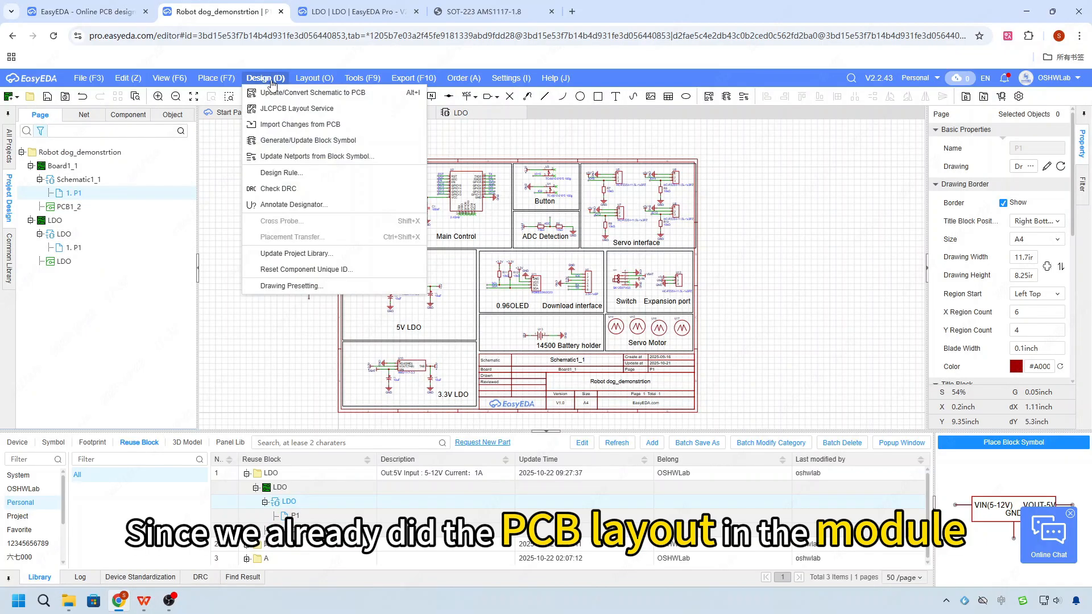
pyautogui.click(302, 93)
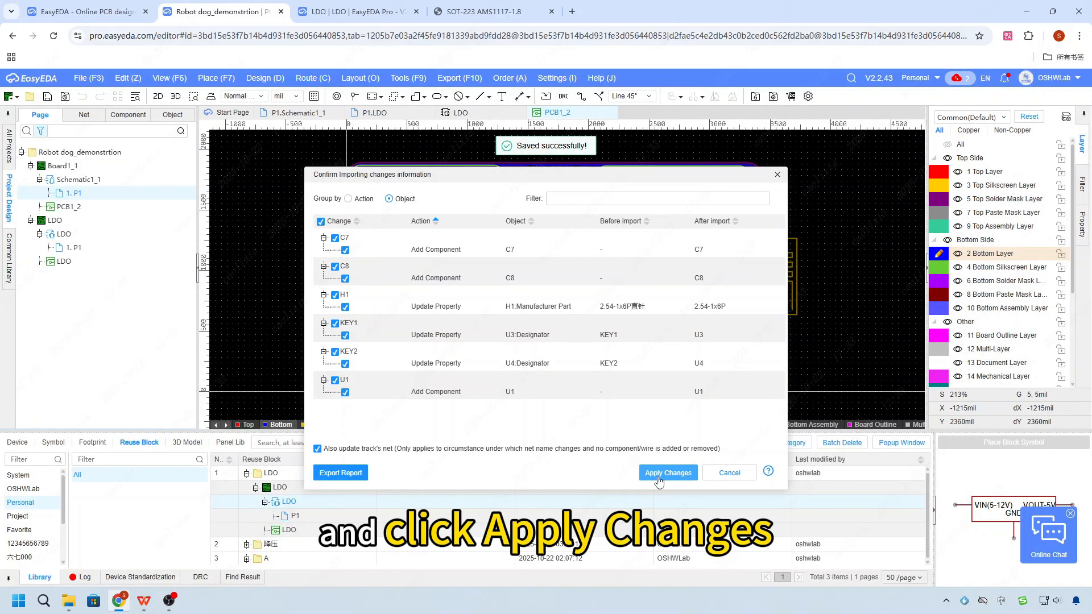
pyautogui.click(660, 473)
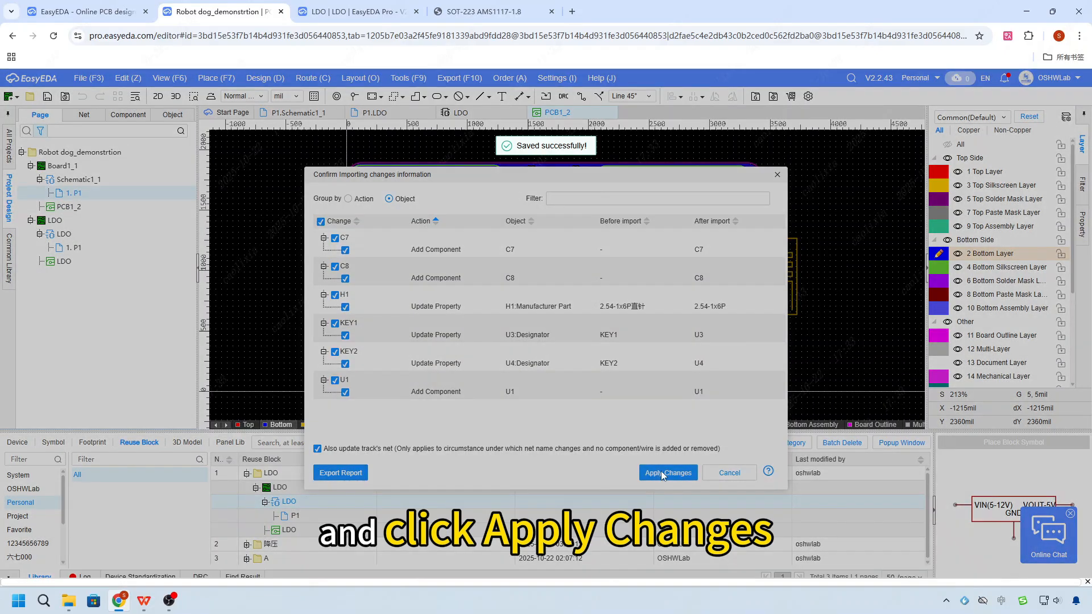